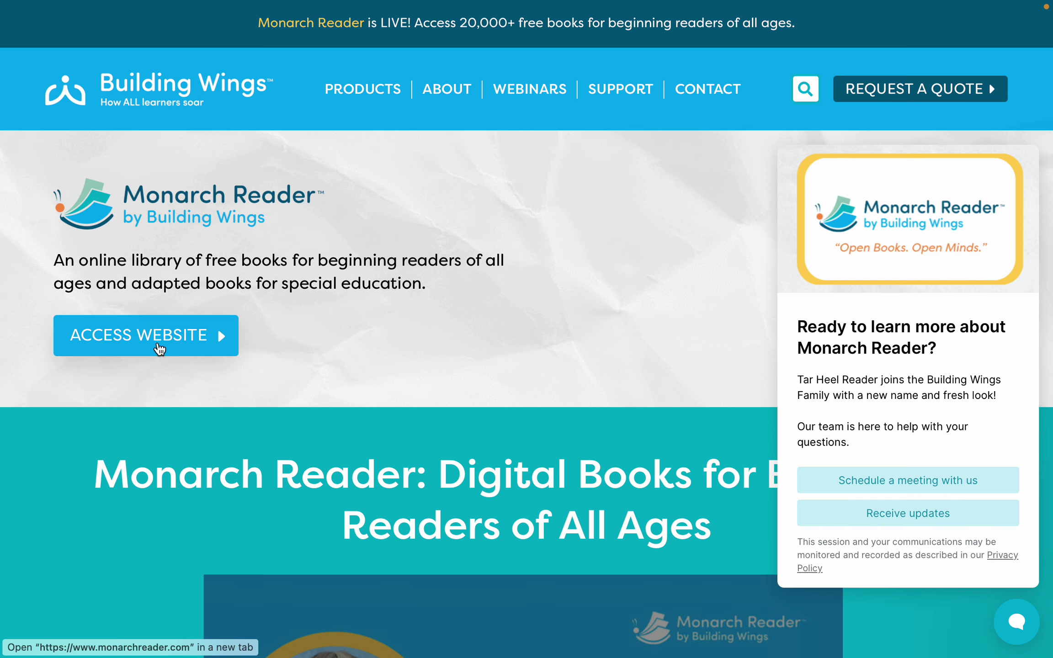
Go from the Building Wings page to the Monarch Reader website and log in to create books.
{"action": "left_click", "coordinate": [158, 349]}
{"action": "scroll", "coordinate": [398, 504], "scroll_direction": "down", "scroll_amount": 3}
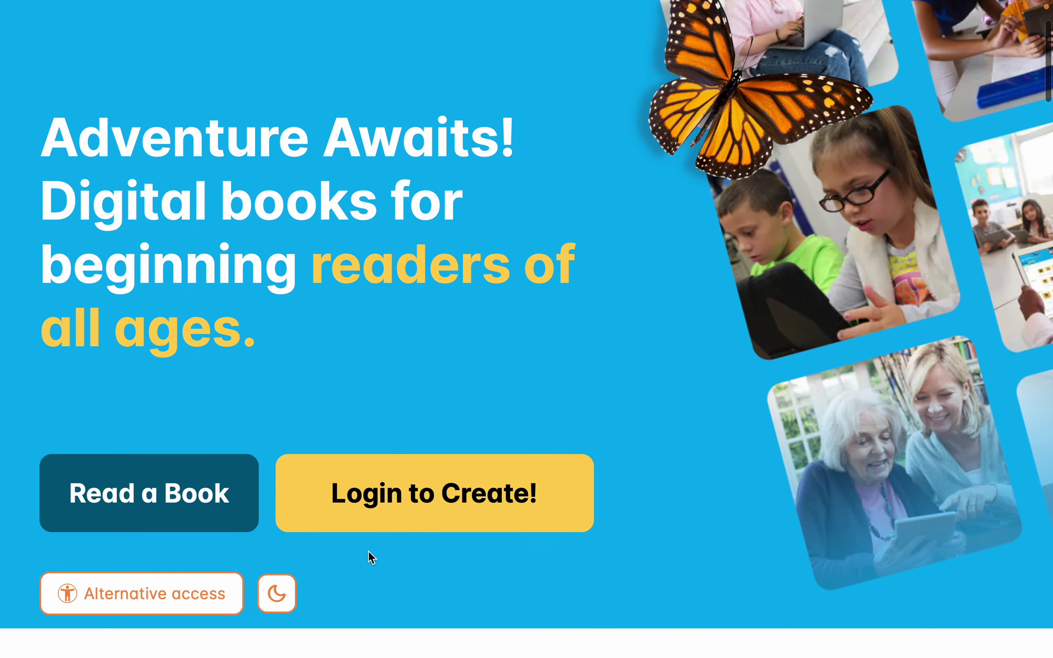
{"action": "left_click", "coordinate": [404, 489]}
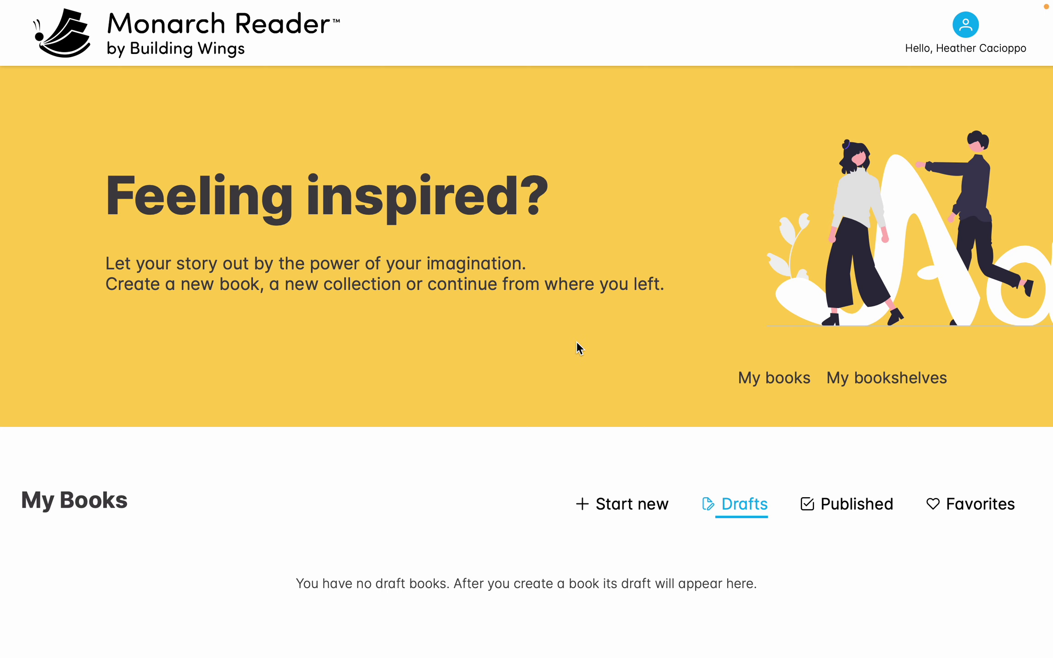
Switch My Books to the Published tab to see the one published book.
{"action": "scroll", "coordinate": [576, 342], "scroll_direction": "down", "scroll_amount": 2}
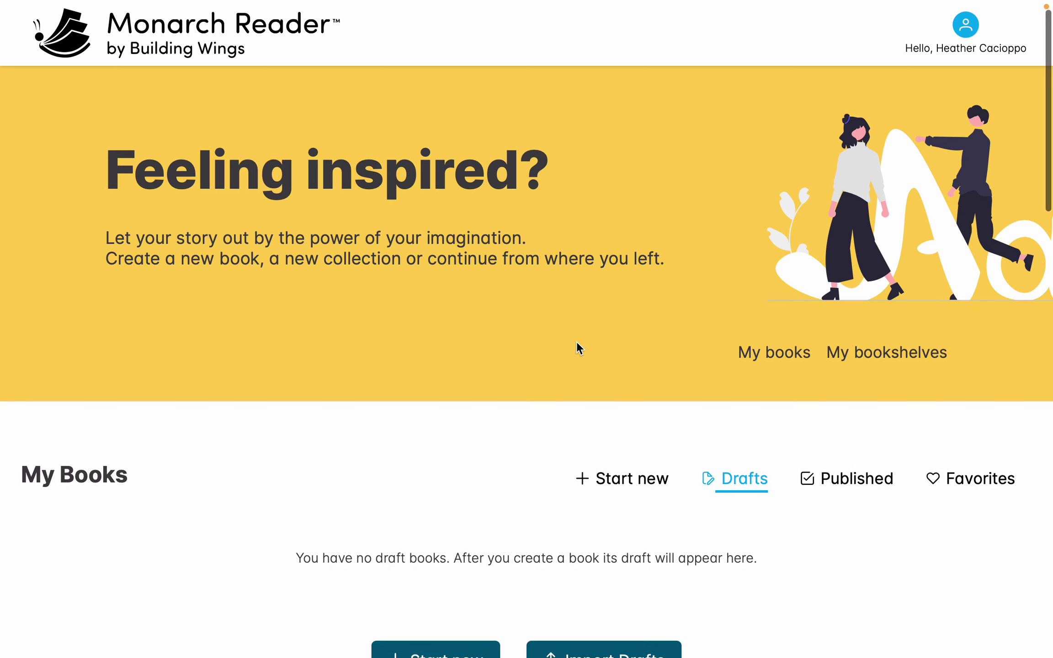
{"action": "scroll", "coordinate": [577, 341], "scroll_direction": "up", "scroll_amount": 2}
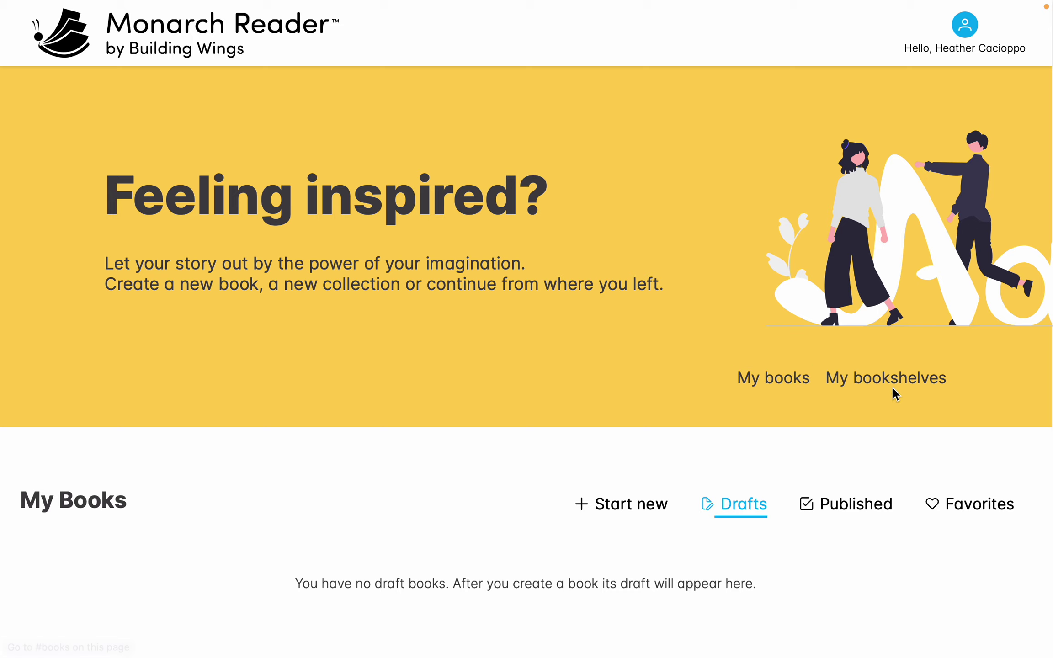
{"action": "scroll", "coordinate": [658, 512], "scroll_direction": "down", "scroll_amount": 4}
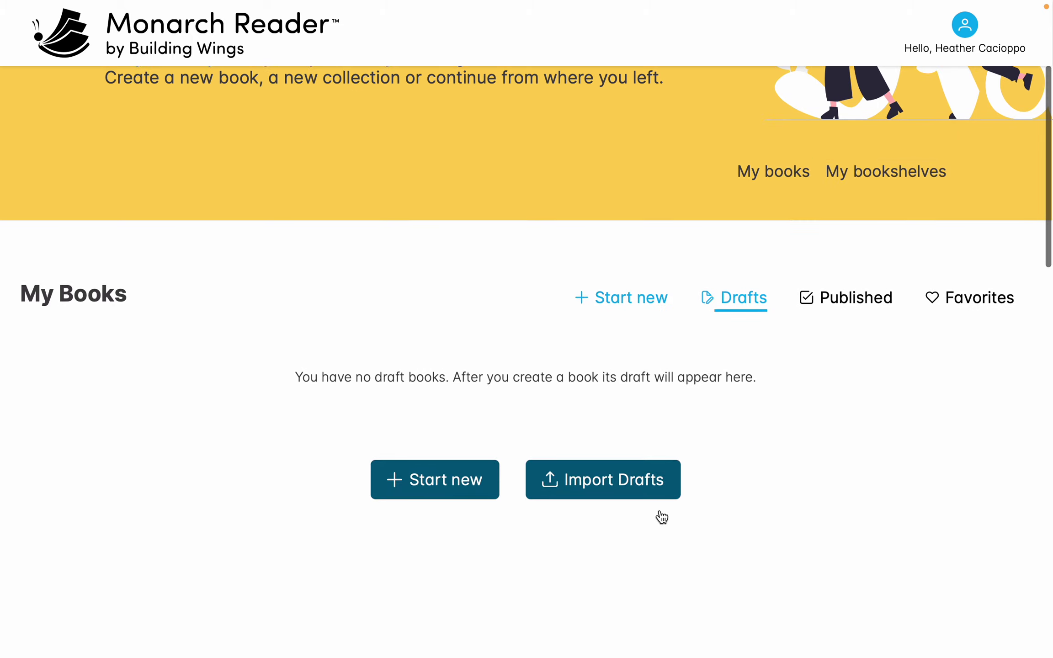
{"action": "scroll", "coordinate": [660, 511], "scroll_direction": "down", "scroll_amount": 5}
{"action": "scroll", "coordinate": [854, 83], "scroll_direction": "up", "scroll_amount": 3}
{"action": "left_click", "coordinate": [846, 211]}
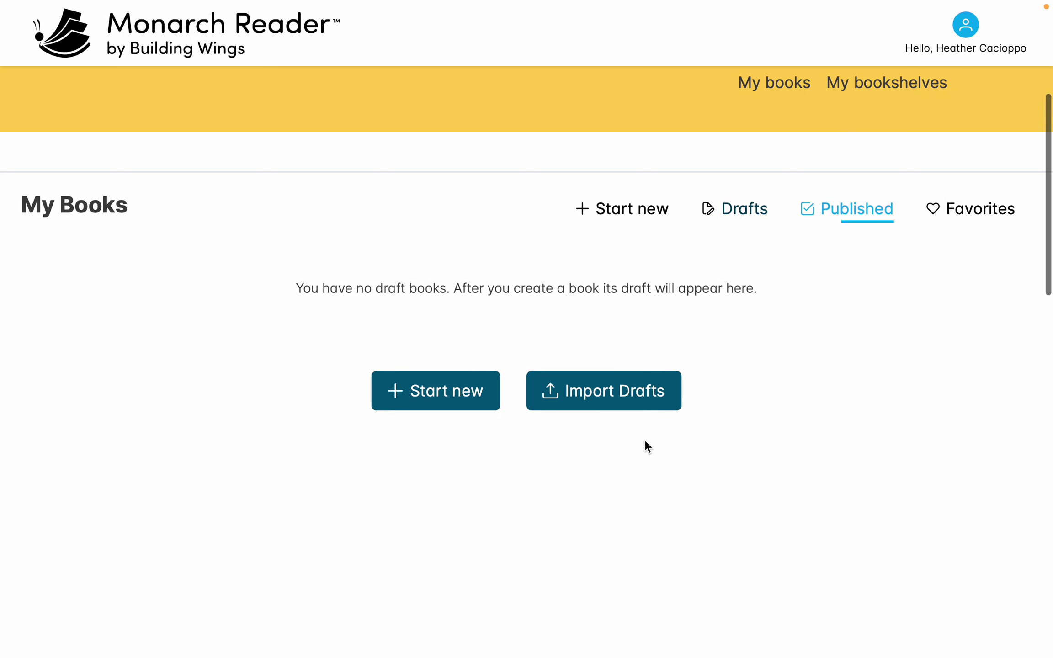
Return to the Monarch Reader home page using the logo.
{"action": "scroll", "coordinate": [644, 439], "scroll_direction": "down", "scroll_amount": 5}
{"action": "scroll", "coordinate": [644, 439], "scroll_direction": "up", "scroll_amount": 10}
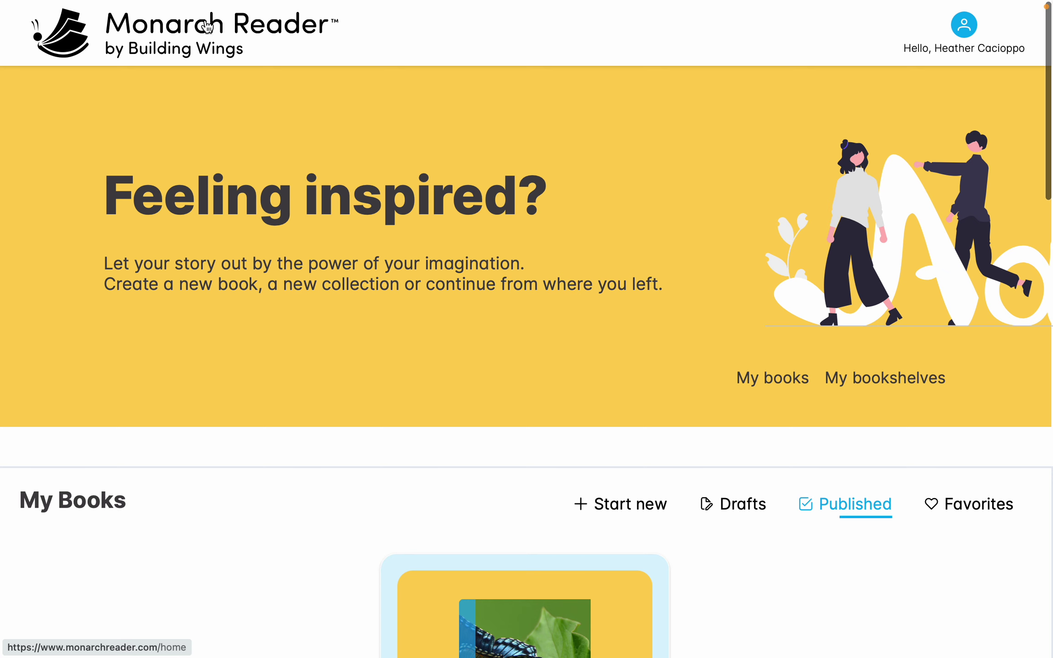
{"action": "left_click", "coordinate": [211, 36]}
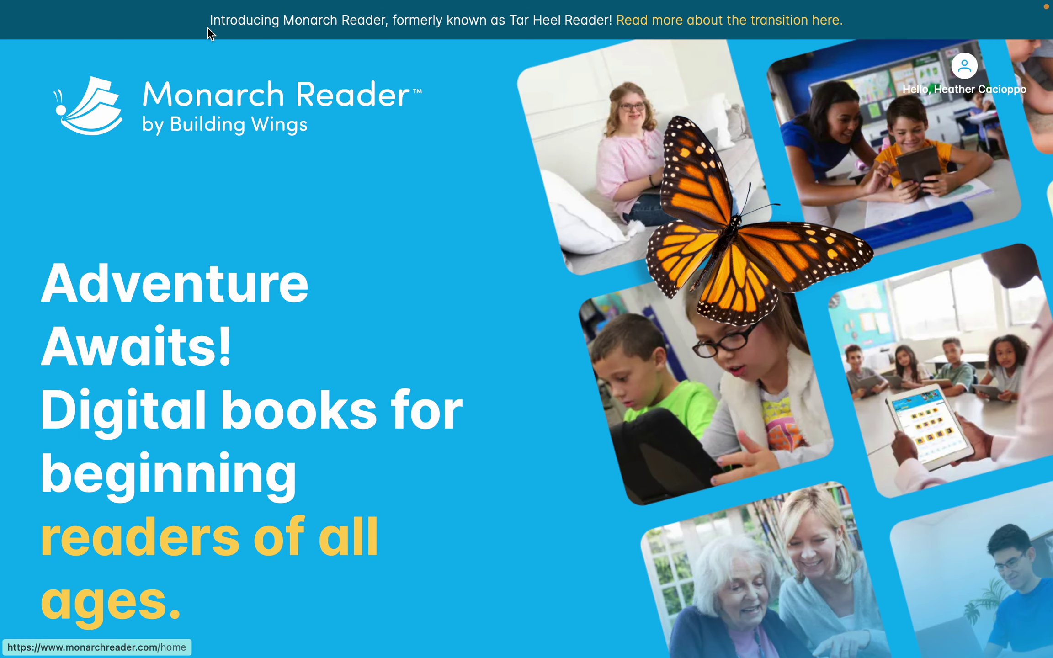
Search Find Books for 'presidents'.
{"action": "scroll", "coordinate": [434, 366], "scroll_direction": "down", "scroll_amount": 1}
{"action": "scroll", "coordinate": [434, 366], "scroll_direction": "down", "scroll_amount": 15}
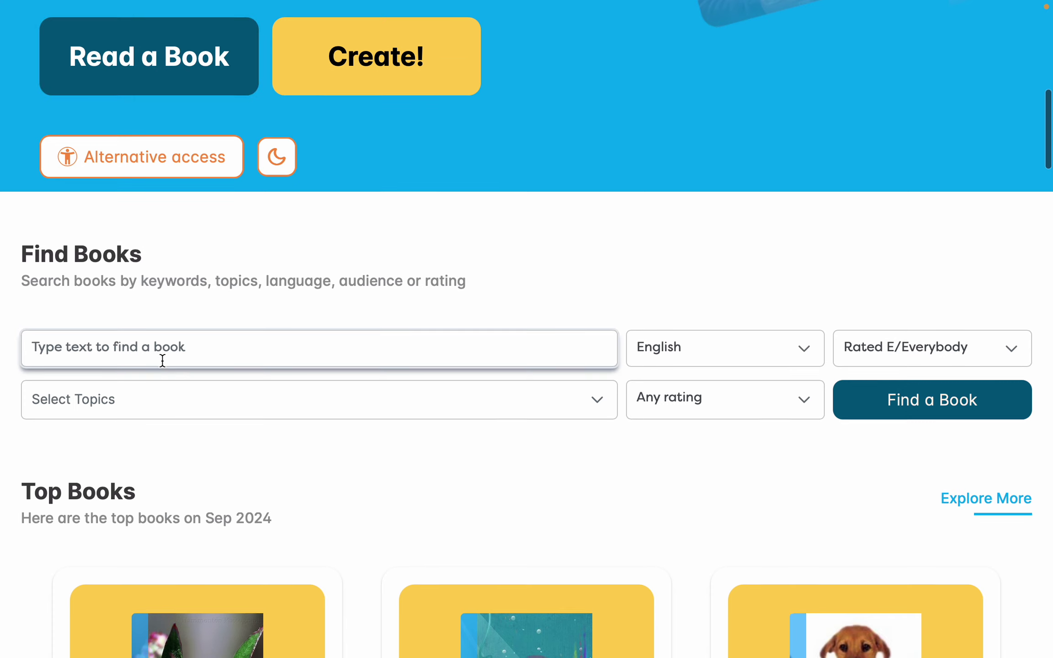
{"action": "scroll", "coordinate": [162, 357], "scroll_direction": "down", "scroll_amount": 2}
{"action": "left_click", "coordinate": [128, 278]}
{"action": "type", "text": "presidents"}
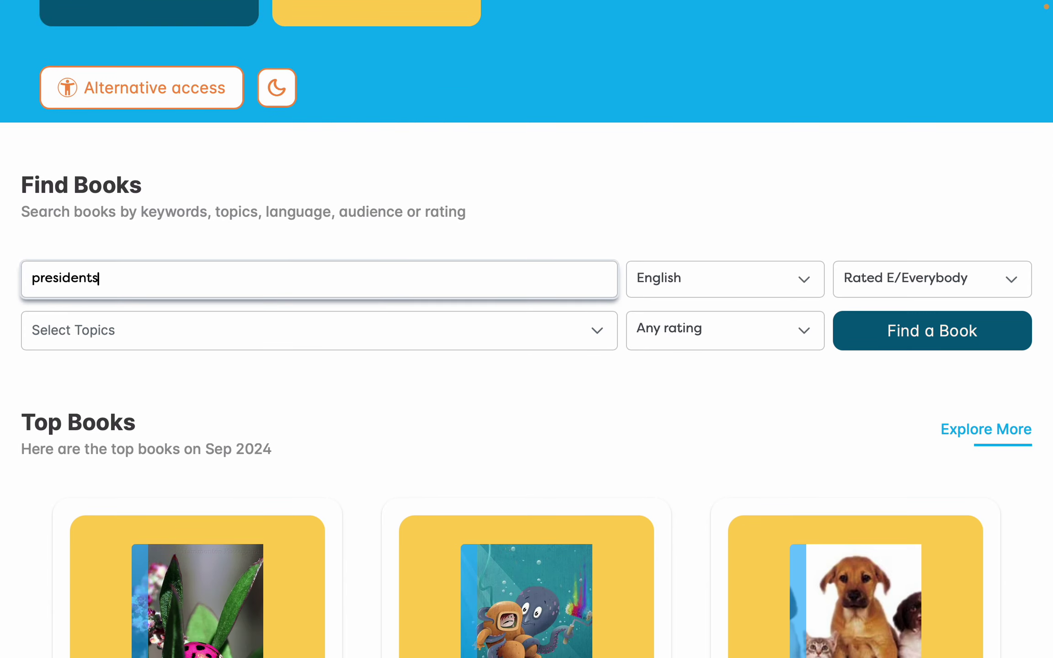
{"action": "key", "text": "Return"}
Open the Donald Trump book from the search results.
{"action": "scroll", "coordinate": [336, 502], "scroll_direction": "down", "scroll_amount": 10}
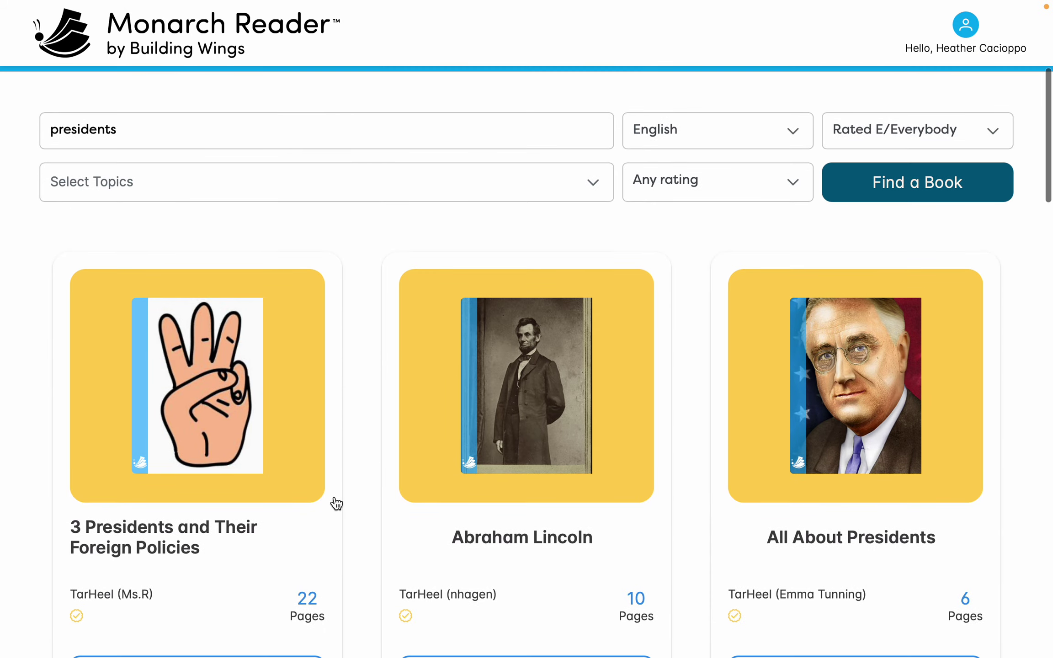
{"action": "scroll", "coordinate": [337, 502], "scroll_direction": "down", "scroll_amount": 8}
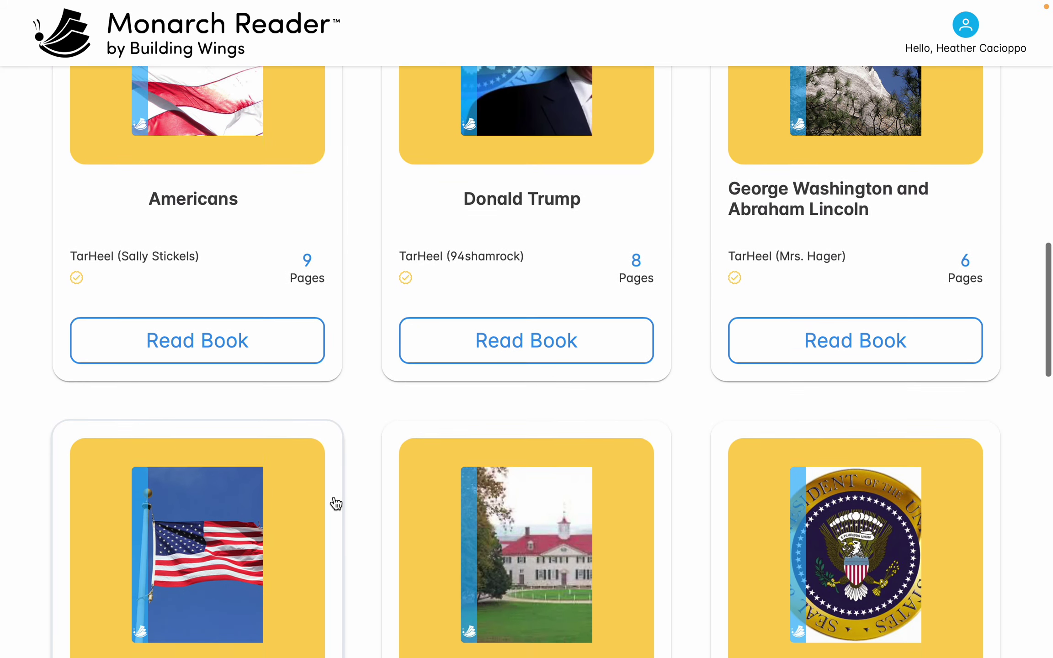
{"action": "scroll", "coordinate": [335, 502], "scroll_direction": "up", "scroll_amount": 3}
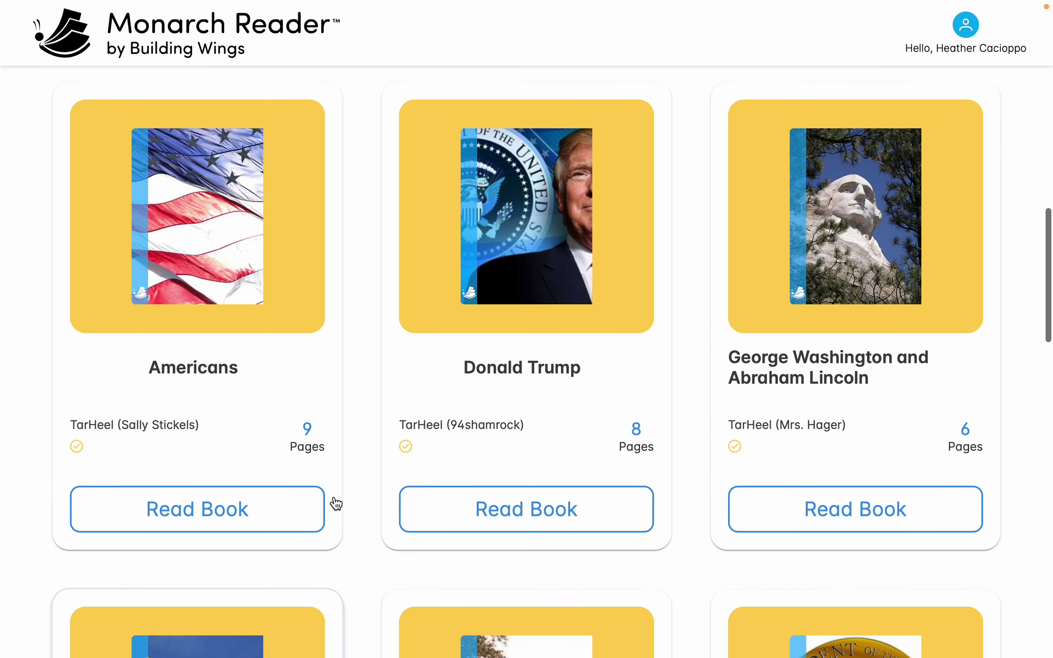
{"action": "left_click", "coordinate": [535, 300]}
{"action": "scroll", "coordinate": [525, 370], "scroll_direction": "down", "scroll_amount": 2}
Start reading the Donald Trump book and advance to page 6.
{"action": "left_click", "coordinate": [627, 544]}
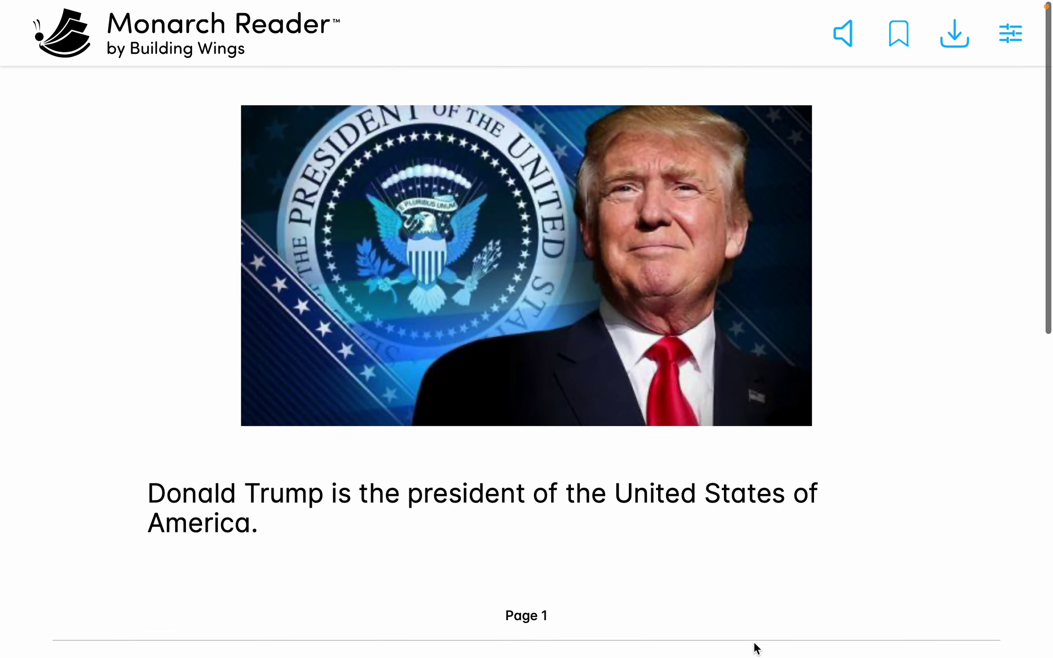
{"action": "scroll", "coordinate": [756, 648], "scroll_direction": "down", "scroll_amount": 2}
{"action": "left_click", "coordinate": [919, 604]}
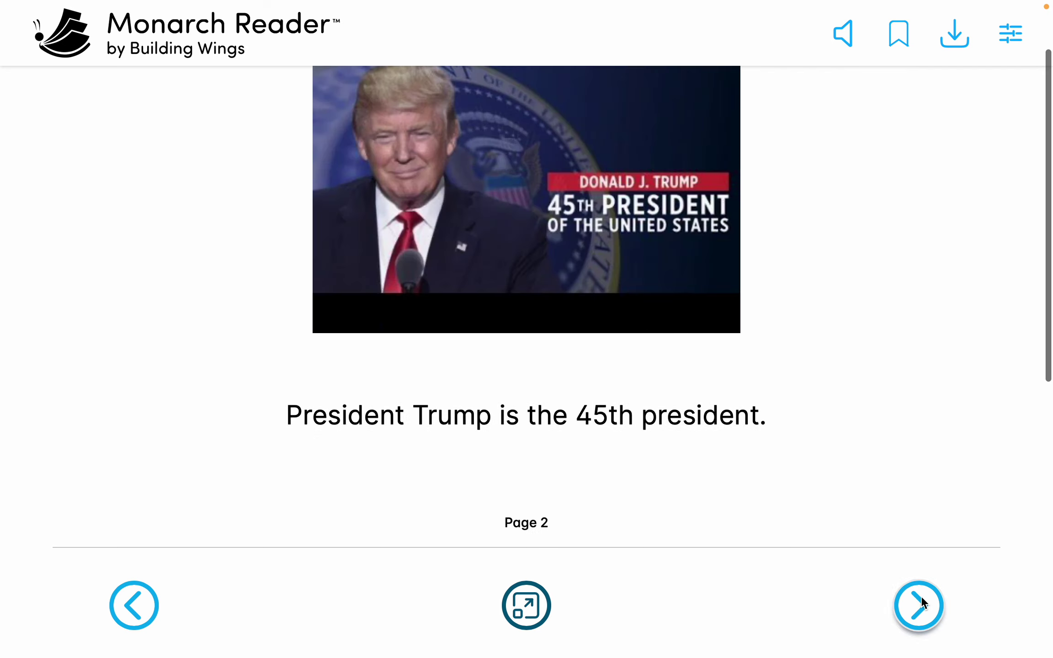
{"action": "scroll", "coordinate": [923, 604], "scroll_direction": "down", "scroll_amount": 2}
{"action": "left_click", "coordinate": [935, 636]}
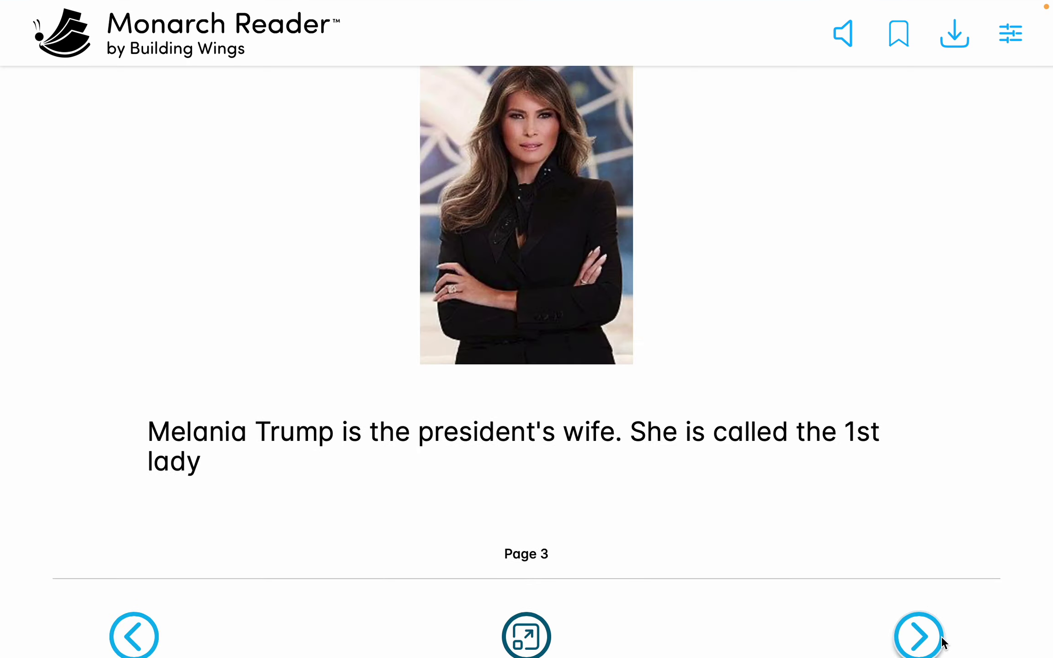
{"action": "left_click", "coordinate": [942, 639]}
{"action": "left_click", "coordinate": [935, 637]}
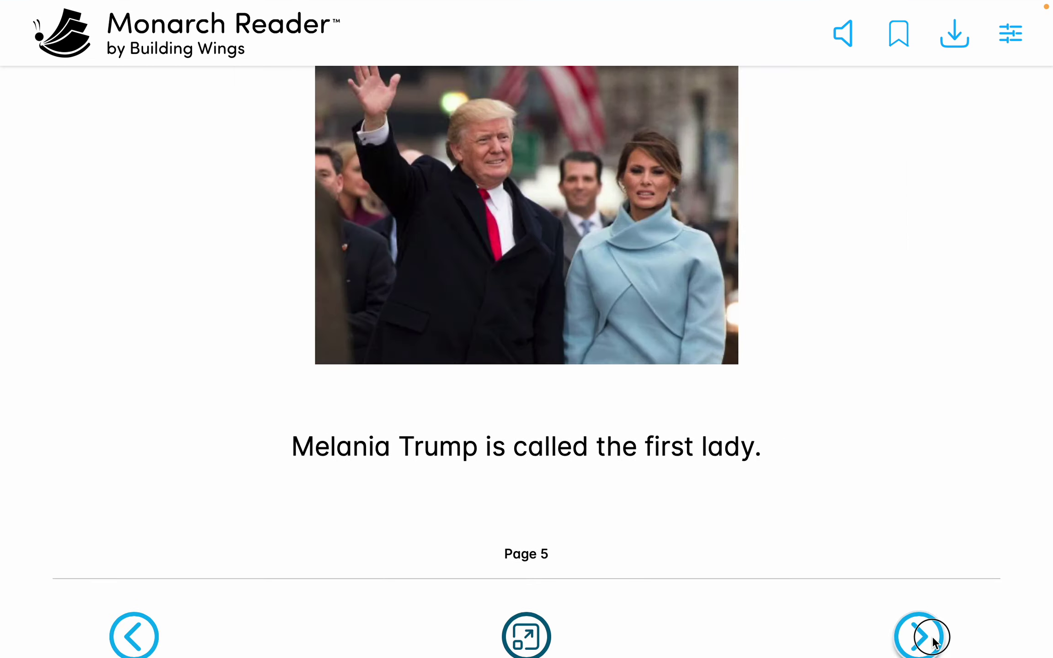
{"action": "left_click", "coordinate": [925, 633]}
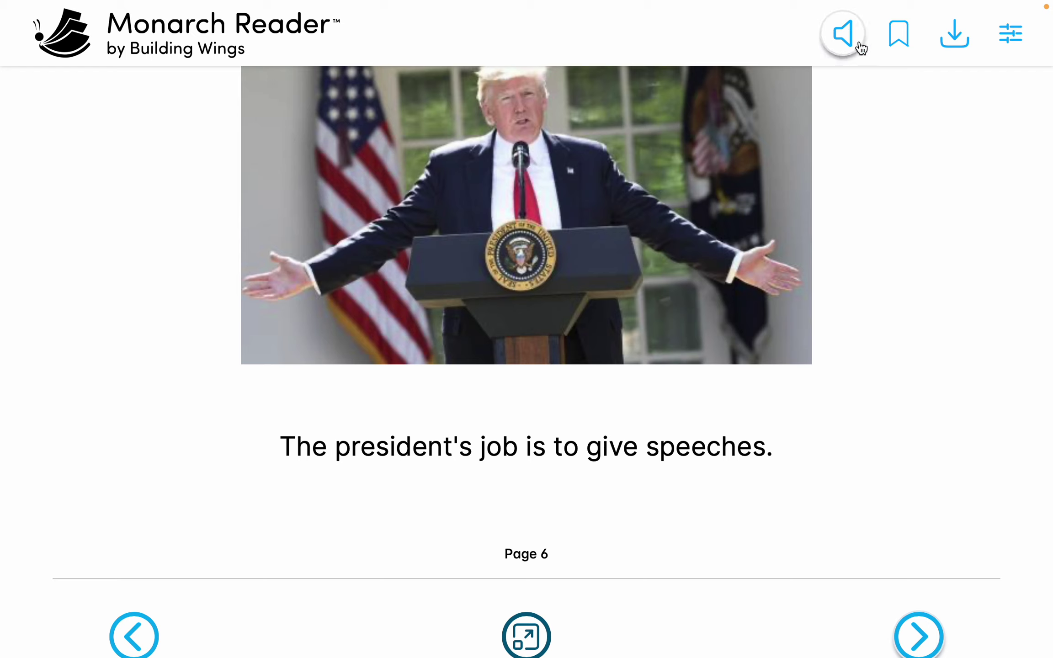
Have page 6 read aloud twice, then bookmark and unbookmark it.
{"action": "left_click", "coordinate": [853, 45]}
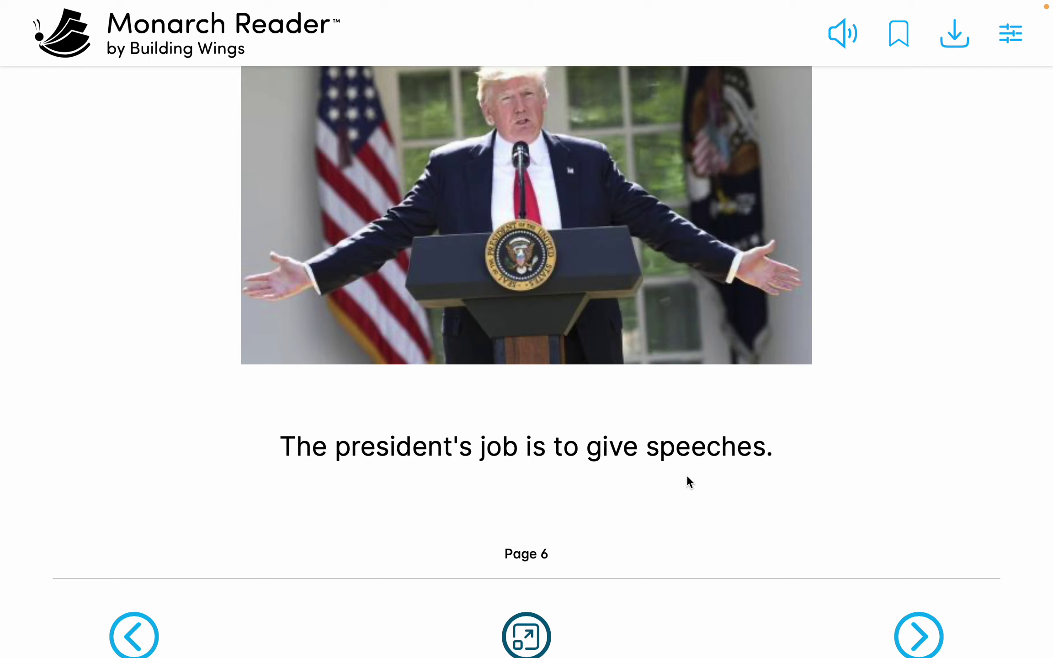
{"action": "left_click", "coordinate": [846, 39]}
{"action": "left_click", "coordinate": [901, 42]}
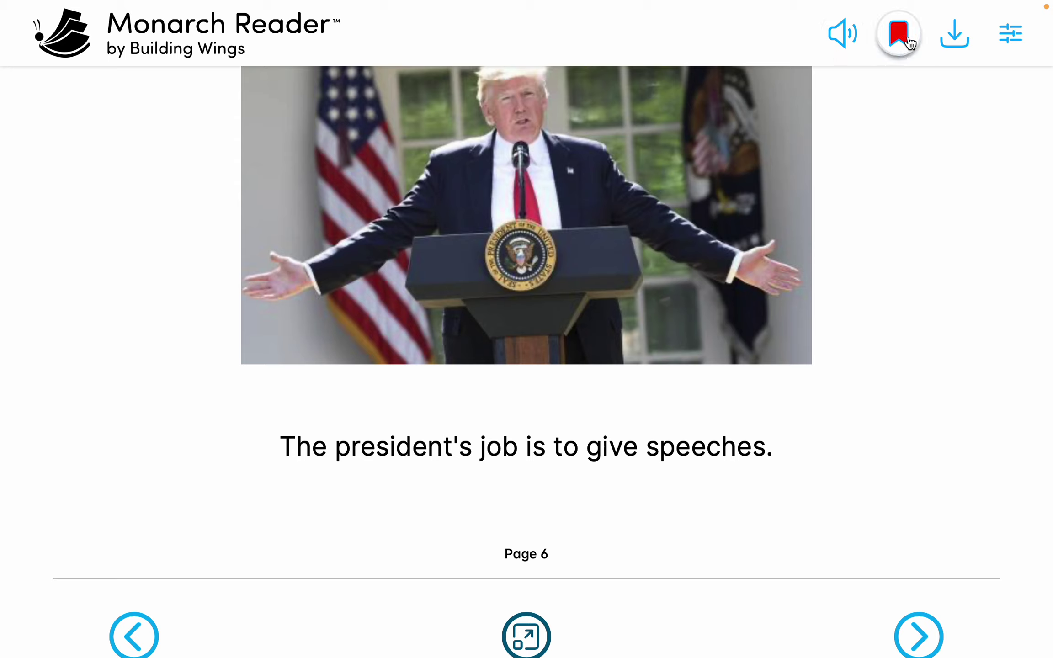
{"action": "left_click", "coordinate": [906, 42]}
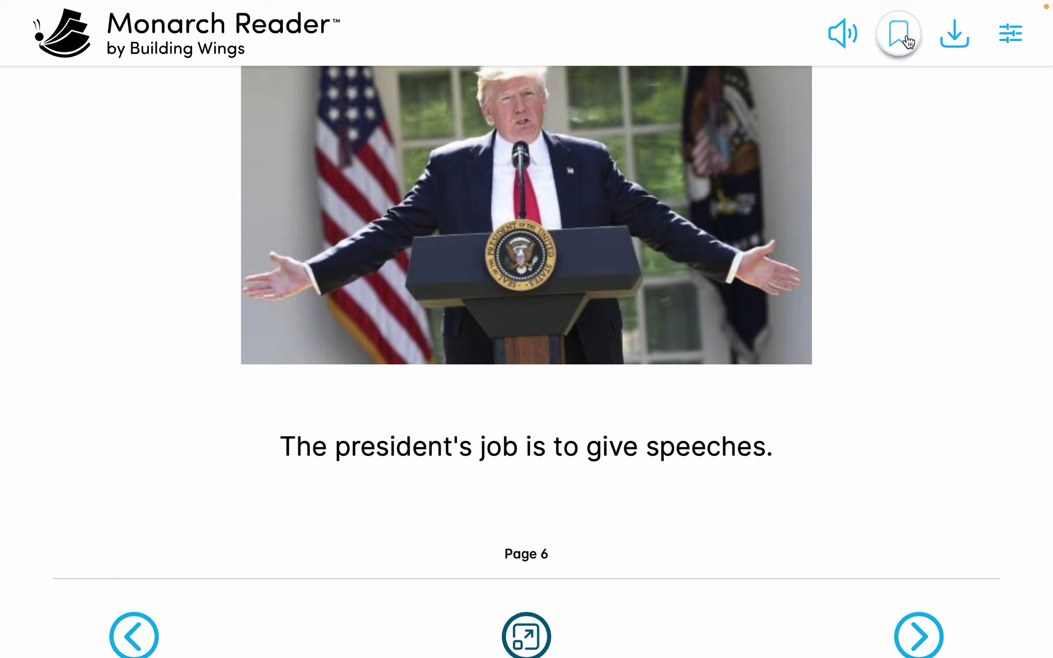
View and dismiss the offline download options, then open the reading display settings.
{"action": "left_click", "coordinate": [954, 37]}
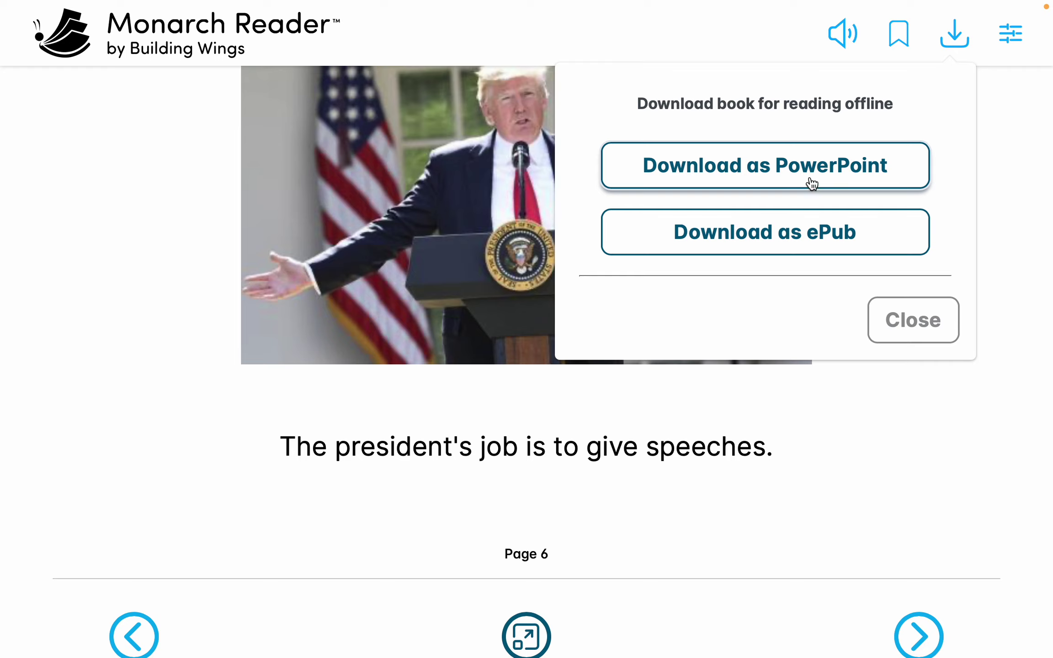
{"action": "left_click", "coordinate": [954, 41]}
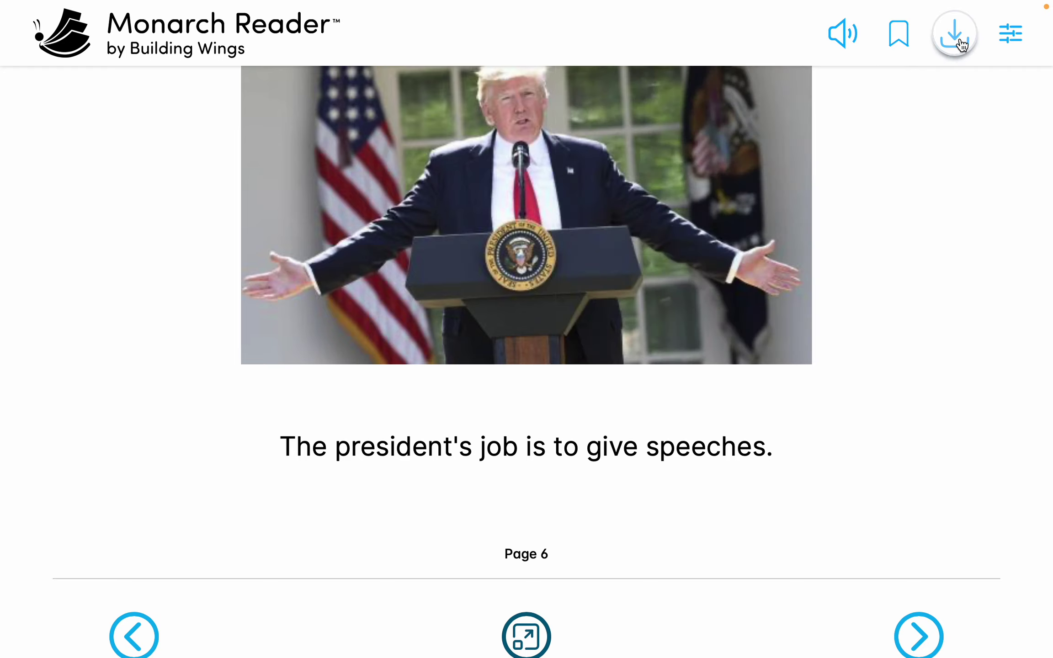
{"action": "left_click", "coordinate": [1004, 47]}
Try cyan, green and black page colours, then settle on white with black text.
{"action": "scroll", "coordinate": [979, 108], "scroll_direction": "up", "scroll_amount": 9}
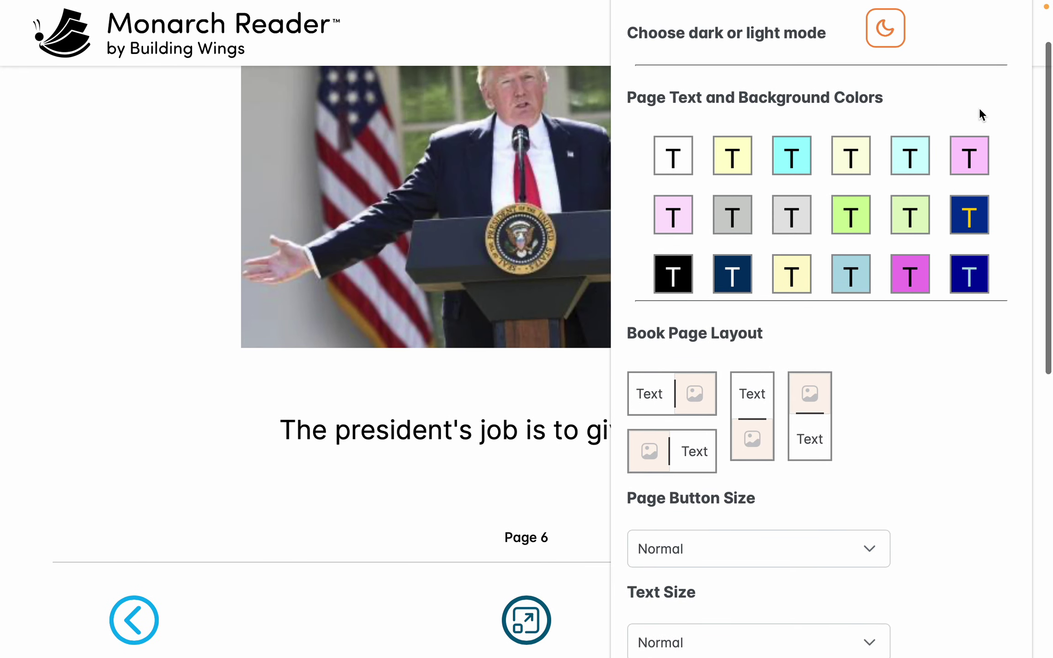
{"action": "left_click", "coordinate": [788, 158]}
{"action": "left_click", "coordinate": [848, 217]}
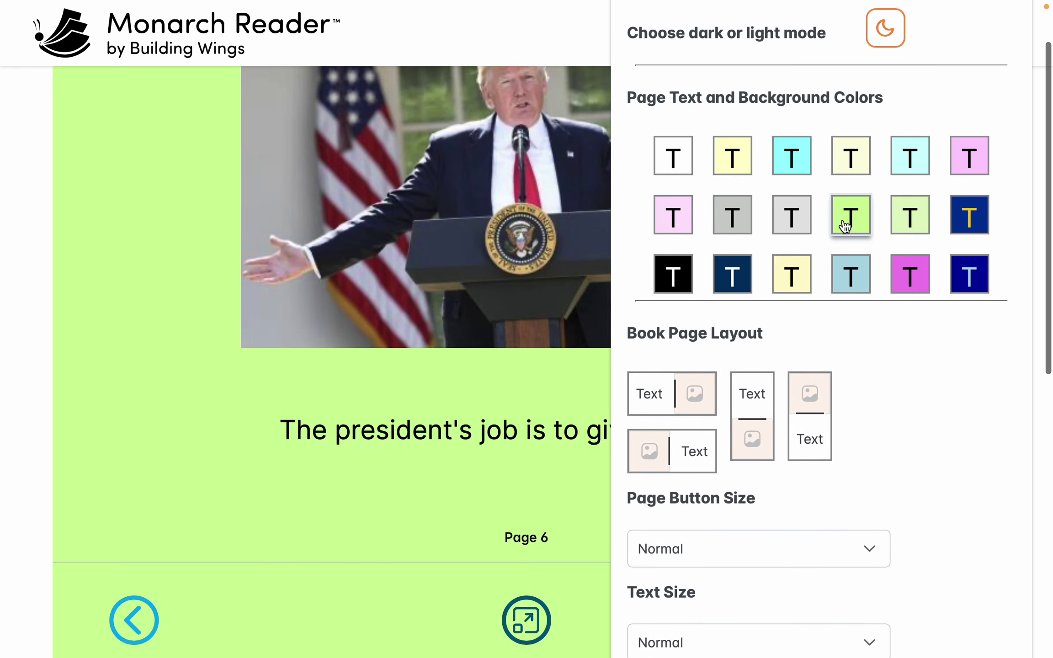
{"action": "left_click", "coordinate": [674, 273]}
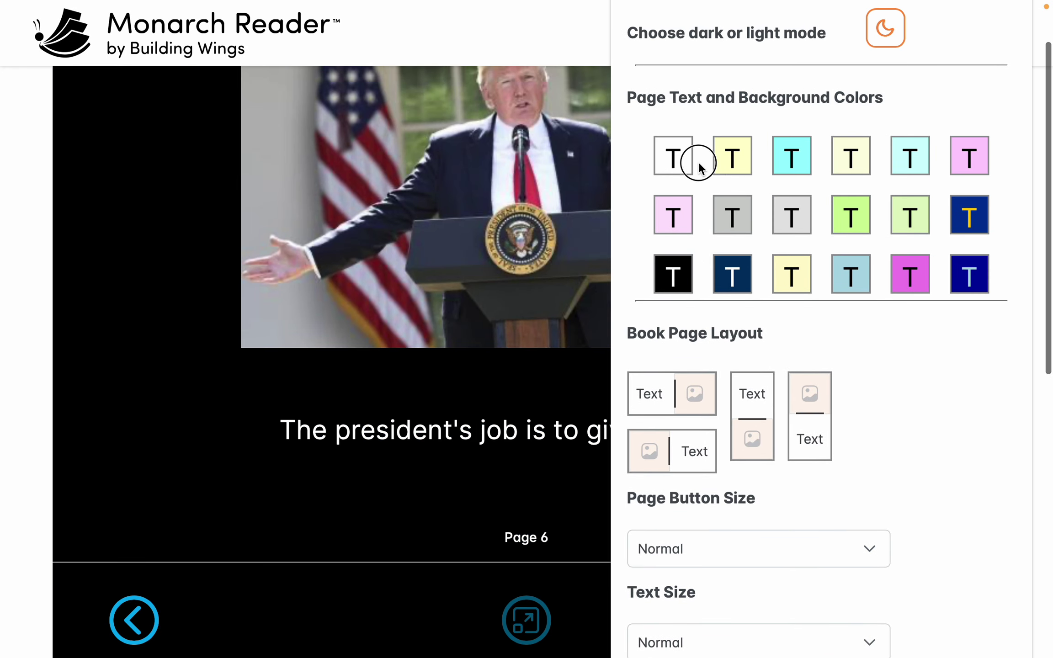
{"action": "left_click", "coordinate": [674, 160]}
Try several text/image layouts and settle on image above text.
{"action": "scroll", "coordinate": [778, 216], "scroll_direction": "down", "scroll_amount": 1}
{"action": "left_click", "coordinate": [663, 376]}
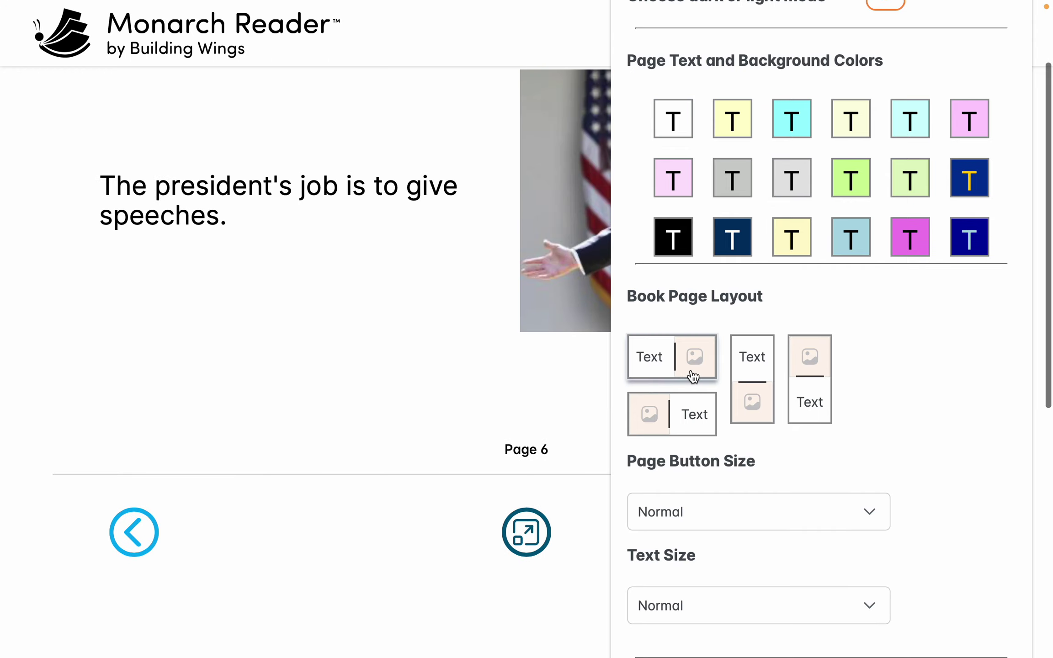
{"action": "left_click", "coordinate": [754, 364]}
{"action": "double_click", "coordinate": [677, 414]}
{"action": "left_click", "coordinate": [808, 384]}
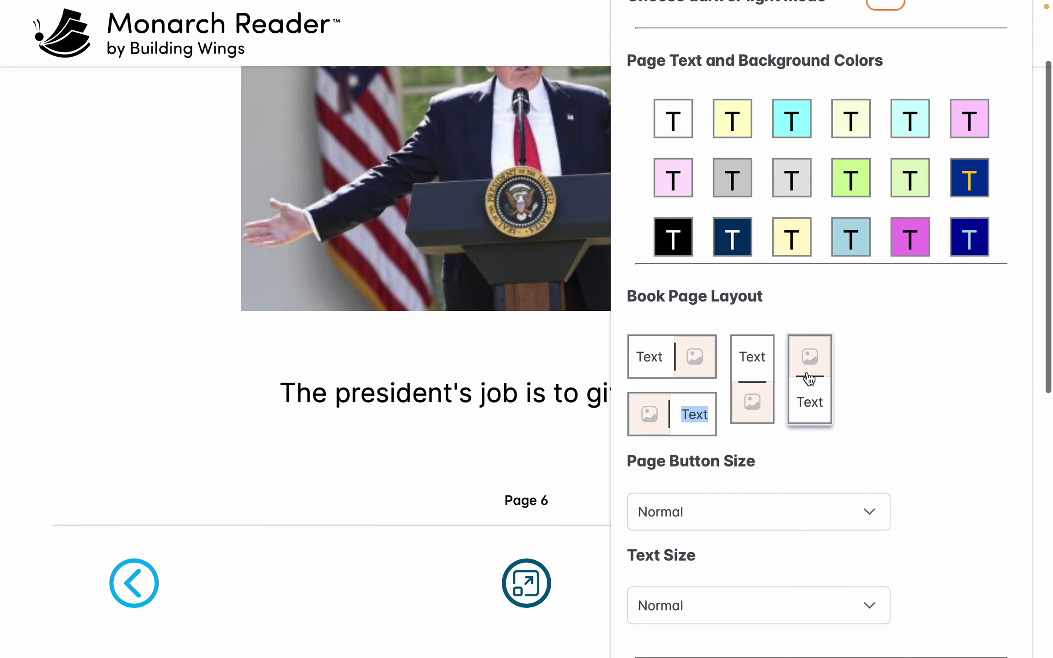
Try large page buttons, then set them back to normal.
{"action": "scroll", "coordinate": [716, 424], "scroll_direction": "up", "scroll_amount": 3}
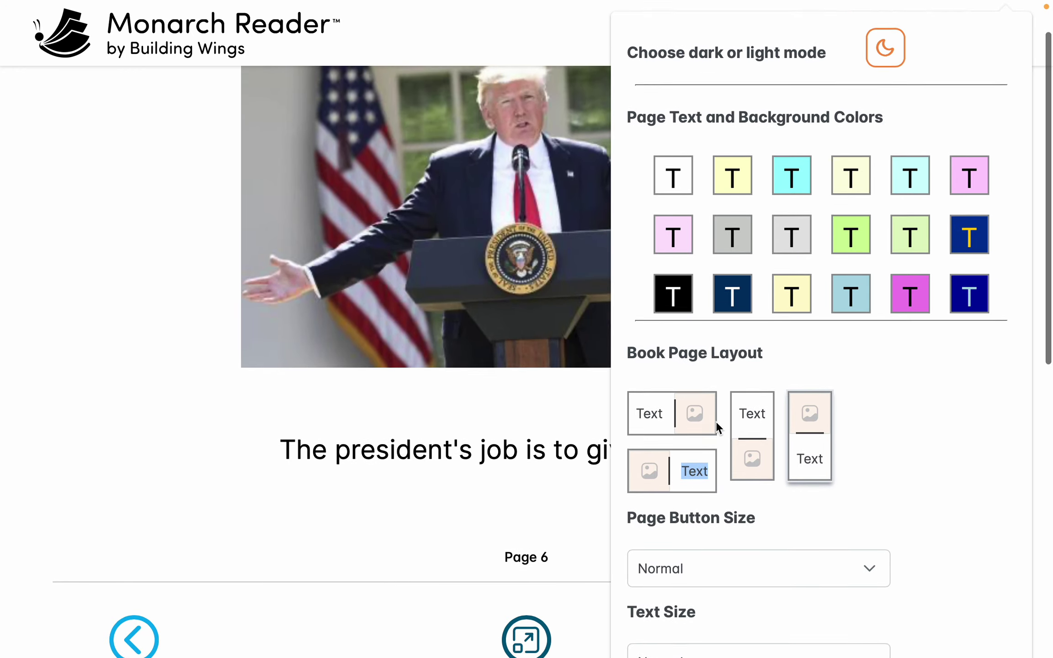
{"action": "scroll", "coordinate": [716, 425], "scroll_direction": "down", "scroll_amount": 5}
{"action": "left_click", "coordinate": [716, 446]}
{"action": "left_click", "coordinate": [705, 535]}
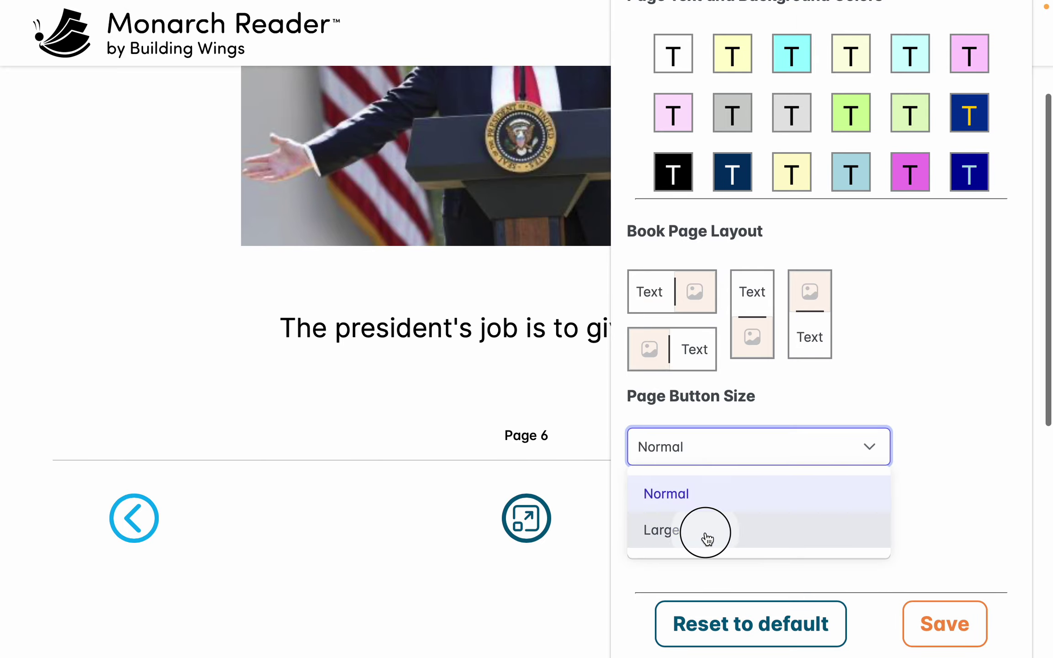
{"action": "left_click", "coordinate": [700, 462]}
{"action": "left_click", "coordinate": [694, 494]}
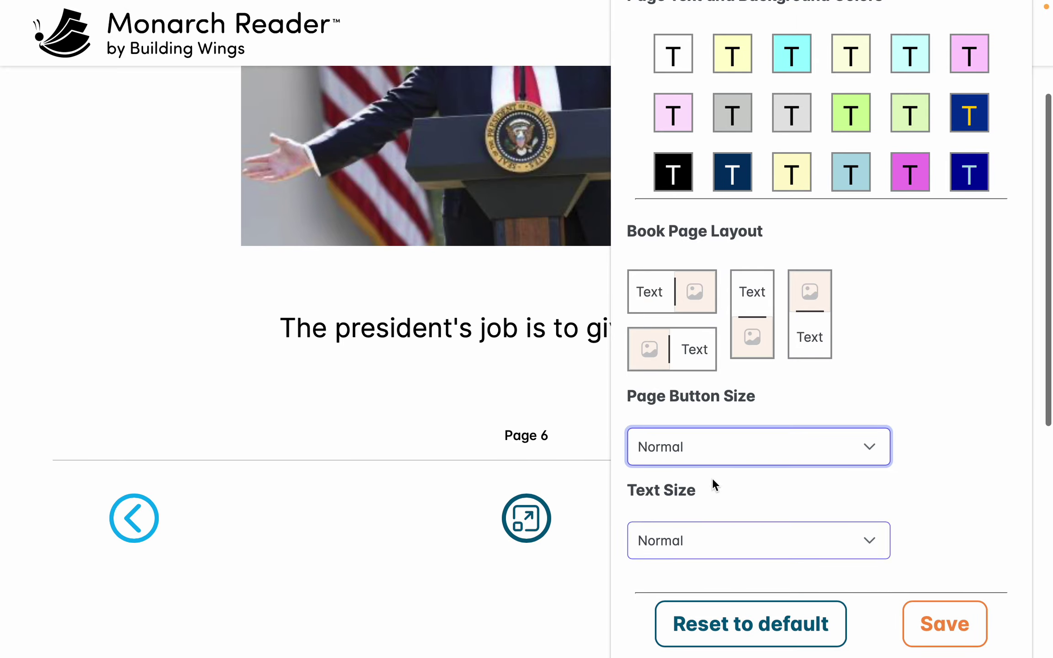
Try large text, revert to normal, and reset the reading settings to defaults.
{"action": "left_click", "coordinate": [706, 540]}
{"action": "left_click", "coordinate": [694, 494]}
{"action": "left_click", "coordinate": [695, 546]}
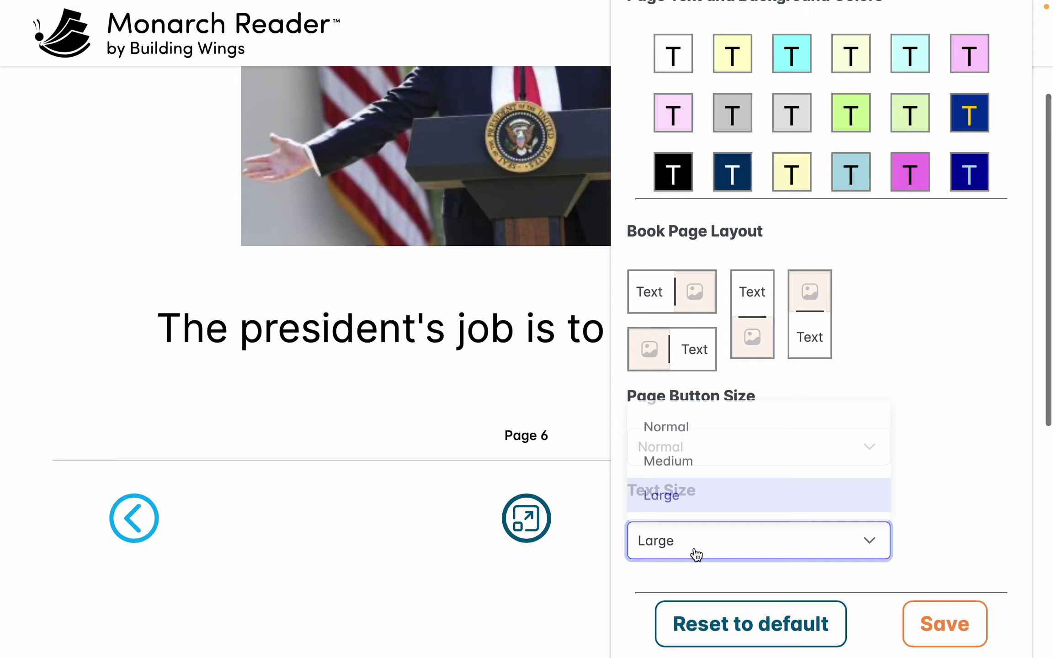
{"action": "left_click", "coordinate": [686, 424]}
{"action": "scroll", "coordinate": [835, 611], "scroll_direction": "down", "scroll_amount": 4}
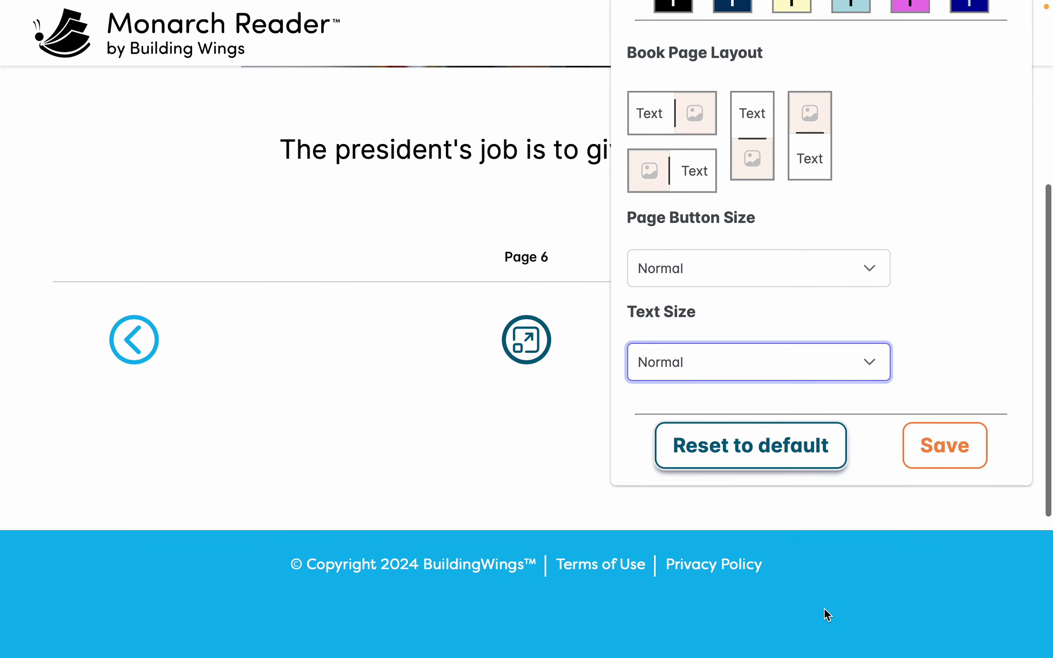
{"action": "left_click", "coordinate": [791, 448]}
Set the text size to Medium and save the reading settings.
{"action": "scroll", "coordinate": [790, 447], "scroll_direction": "up", "scroll_amount": 7}
{"action": "scroll", "coordinate": [850, 465], "scroll_direction": "down", "scroll_amount": 4}
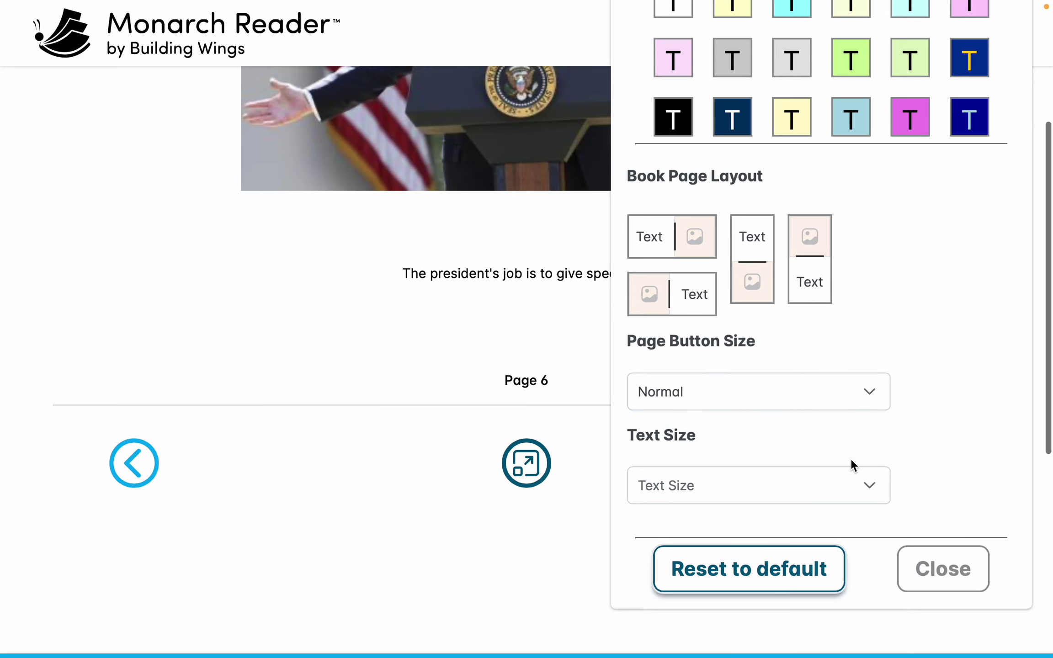
{"action": "left_click", "coordinate": [722, 479]}
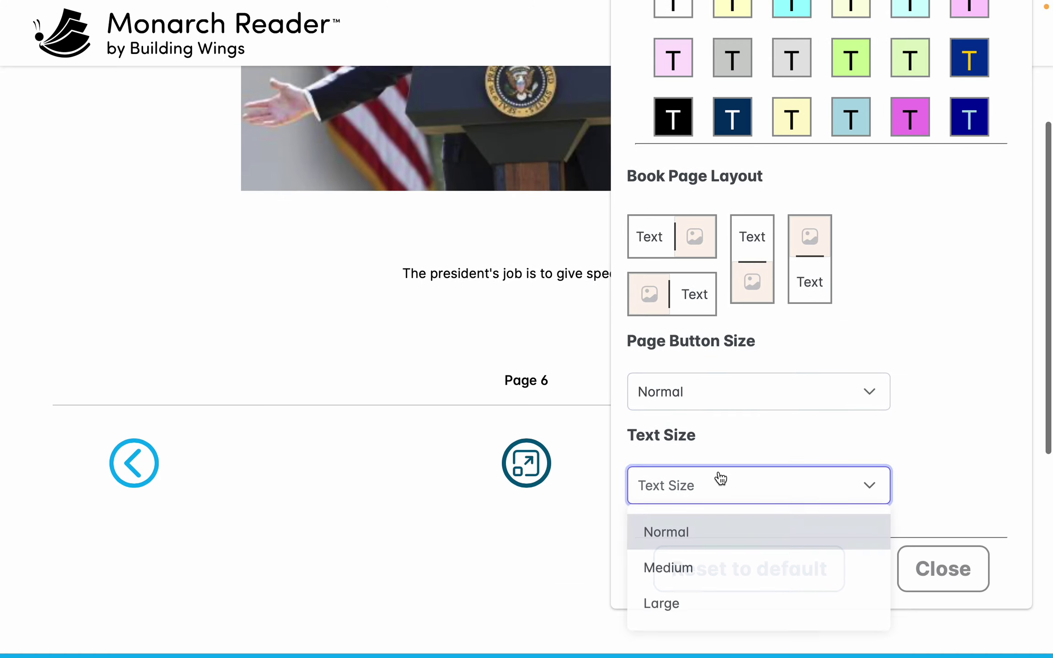
{"action": "left_click", "coordinate": [705, 571]}
{"action": "left_click", "coordinate": [928, 566]}
Go home, open My Books from the account menu, and start a new book.
{"action": "scroll", "coordinate": [784, 474], "scroll_direction": "up", "scroll_amount": 5}
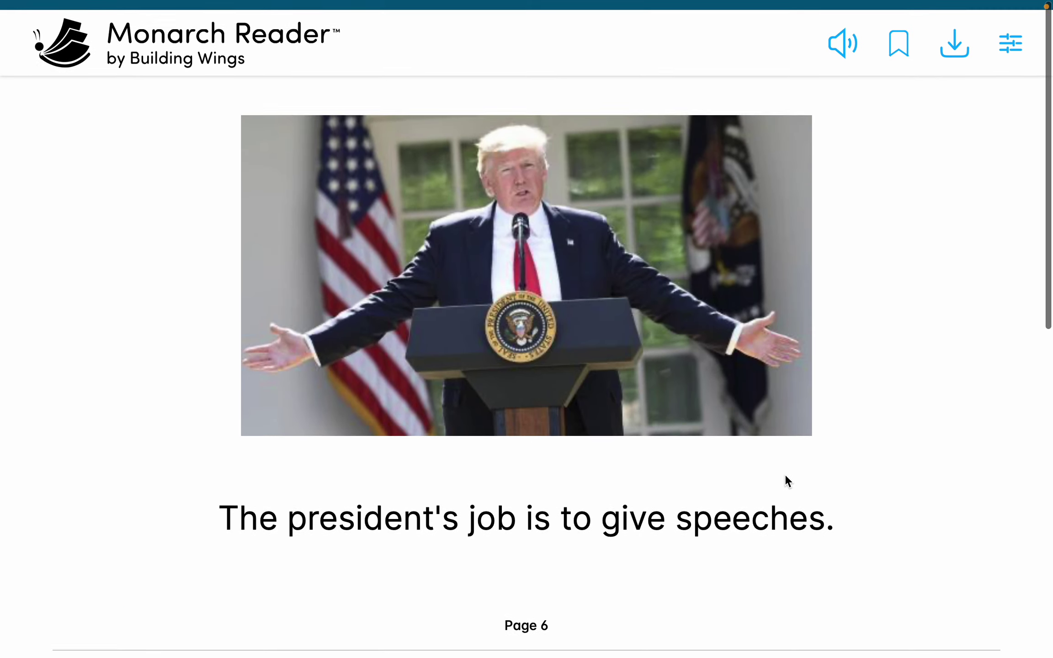
{"action": "left_click", "coordinate": [276, 35]}
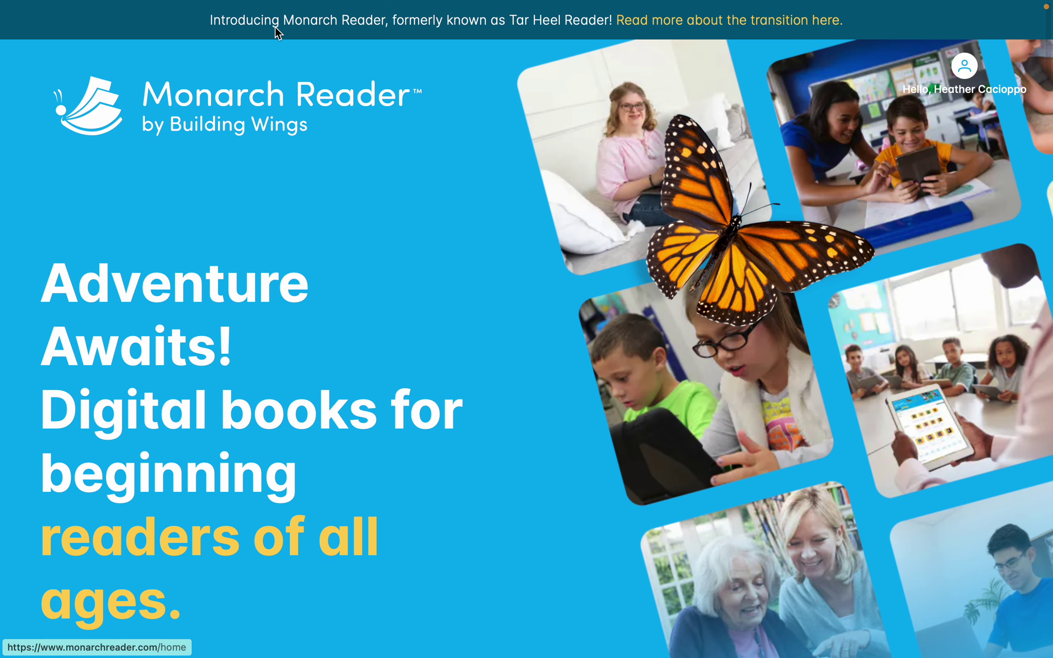
{"action": "left_click", "coordinate": [959, 87]}
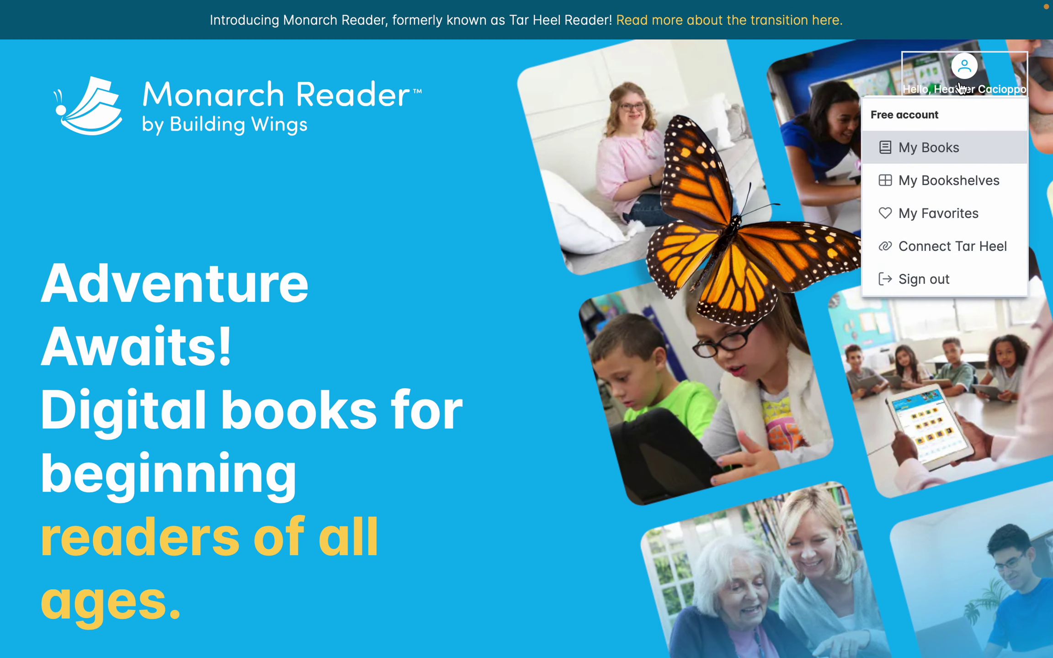
{"action": "left_click", "coordinate": [935, 154]}
{"action": "scroll", "coordinate": [727, 373], "scroll_direction": "down", "scroll_amount": 3}
{"action": "left_click", "coordinate": [643, 364]}
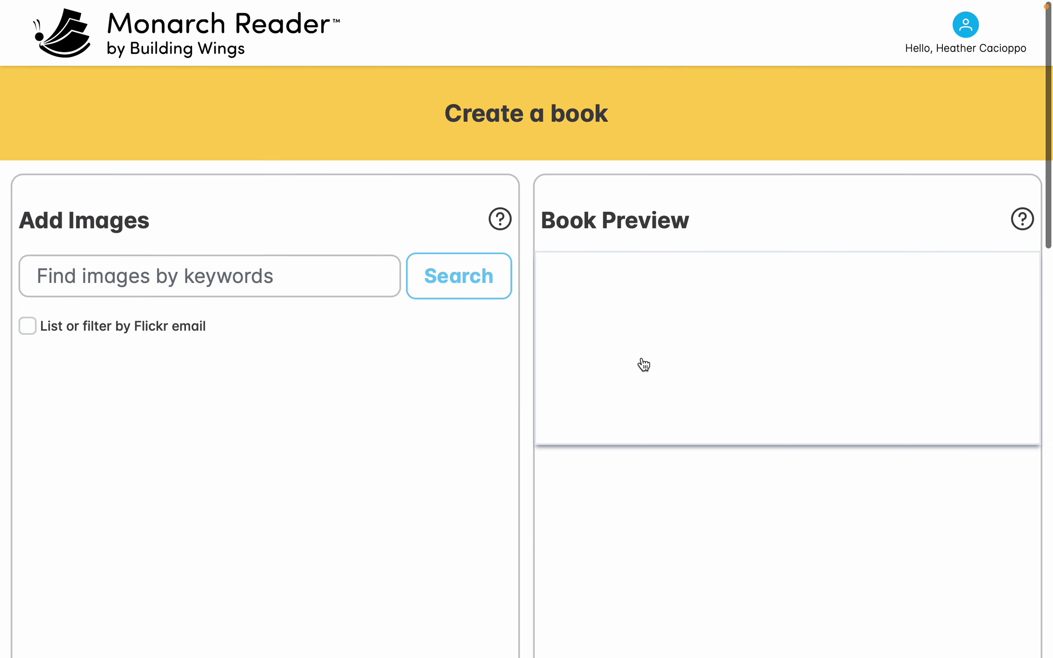
Search the book images for 'bees'.
{"action": "left_click", "coordinate": [341, 276]}
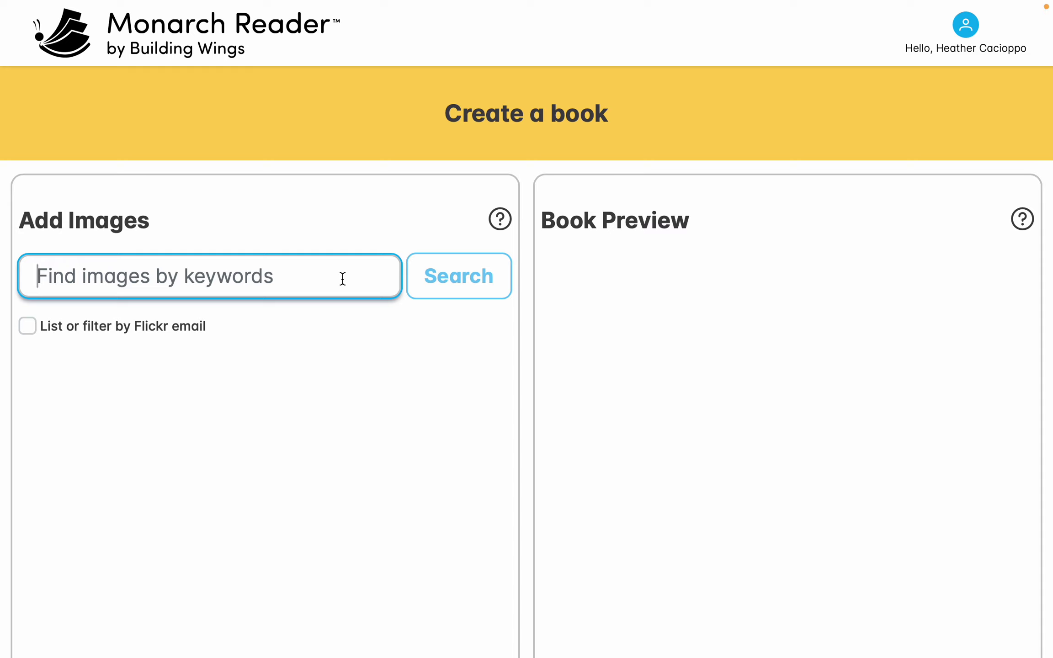
{"action": "type", "text": "bees"}
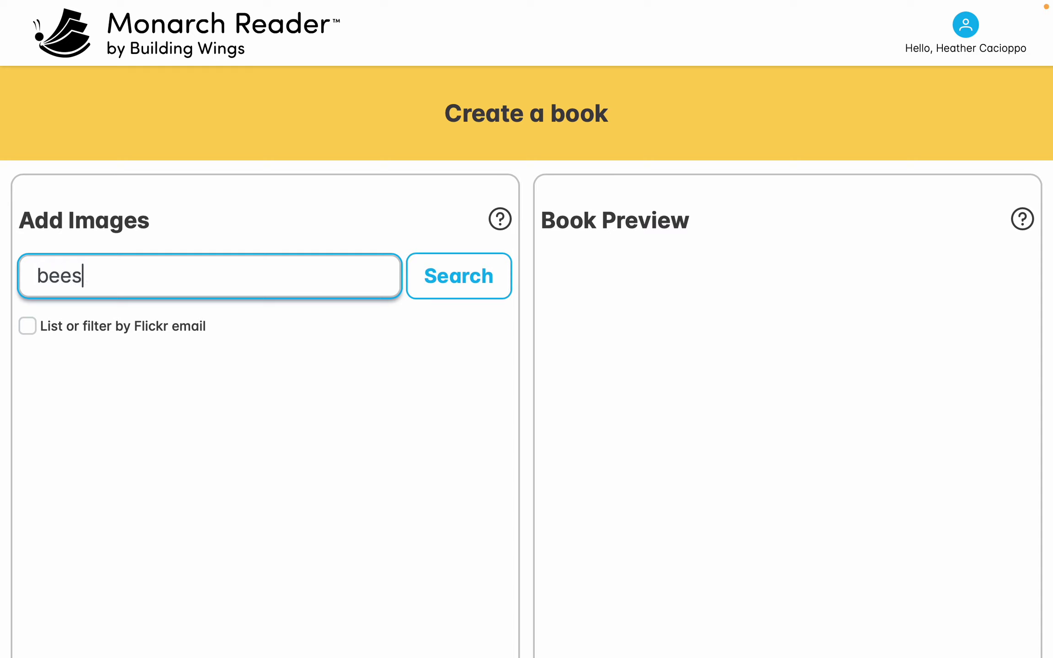
{"action": "key", "text": "Return"}
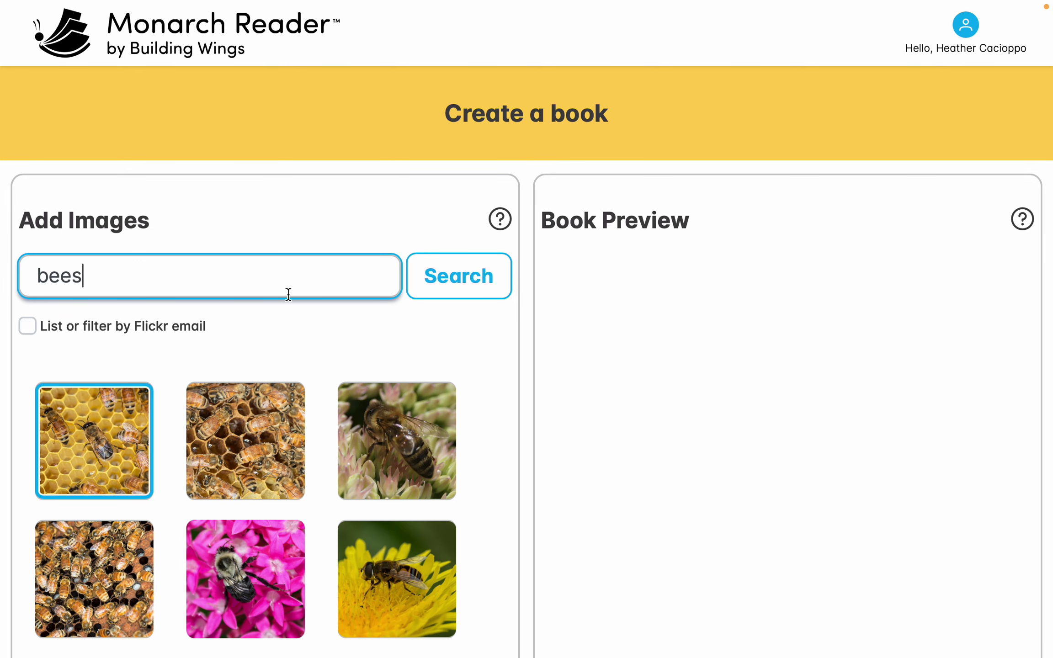
{"action": "scroll", "coordinate": [306, 336], "scroll_direction": "down", "scroll_amount": 1}
{"action": "scroll", "coordinate": [306, 335], "scroll_direction": "up", "scroll_amount": 1}
{"action": "scroll", "coordinate": [228, 390], "scroll_direction": "down", "scroll_amount": 5}
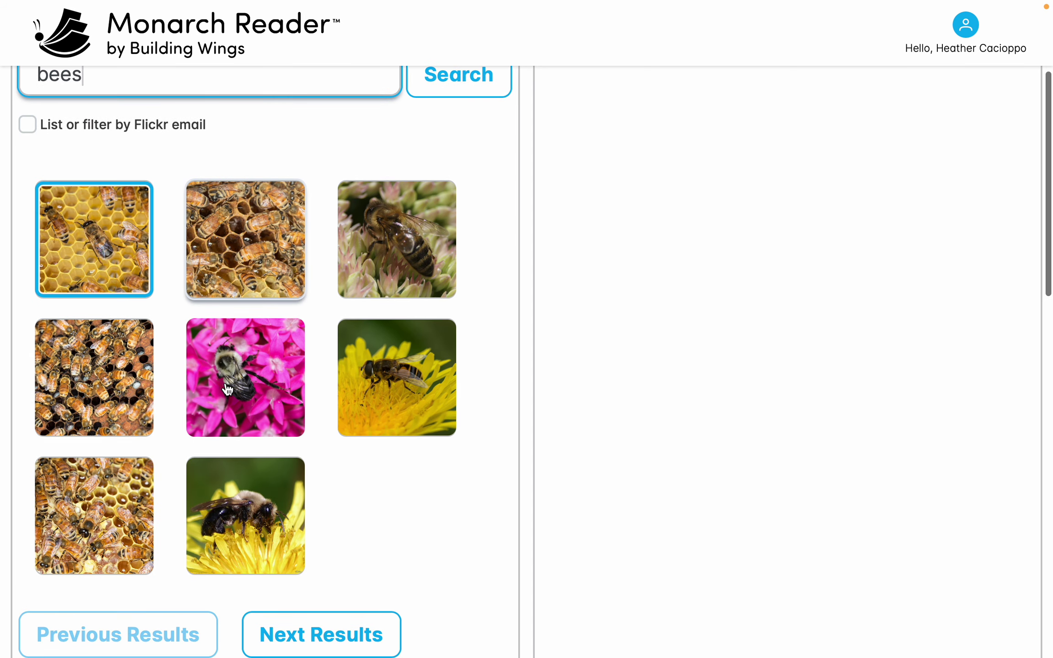
Add the honeycomb, hoverfly-on-dandelion and bumblebee-on-yellow-flower photos as book pages.
{"action": "left_click", "coordinate": [151, 292]}
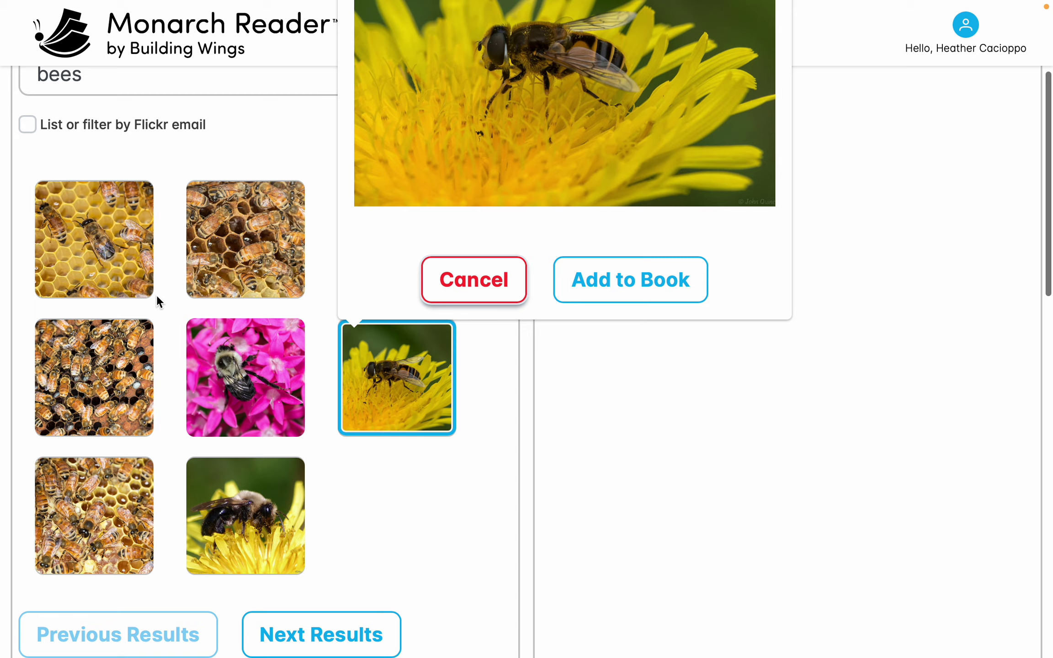
{"action": "left_click", "coordinate": [314, 397]}
{"action": "left_click", "coordinate": [393, 414]}
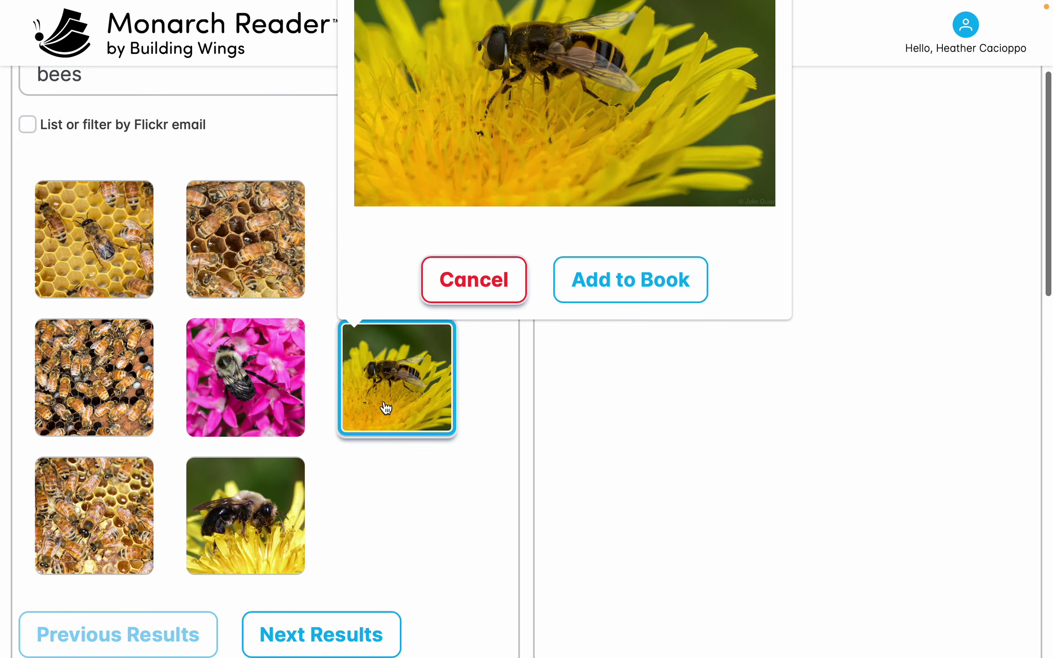
{"action": "left_click", "coordinate": [622, 278]}
{"action": "left_click", "coordinate": [246, 516]}
{"action": "left_click", "coordinate": [477, 414]}
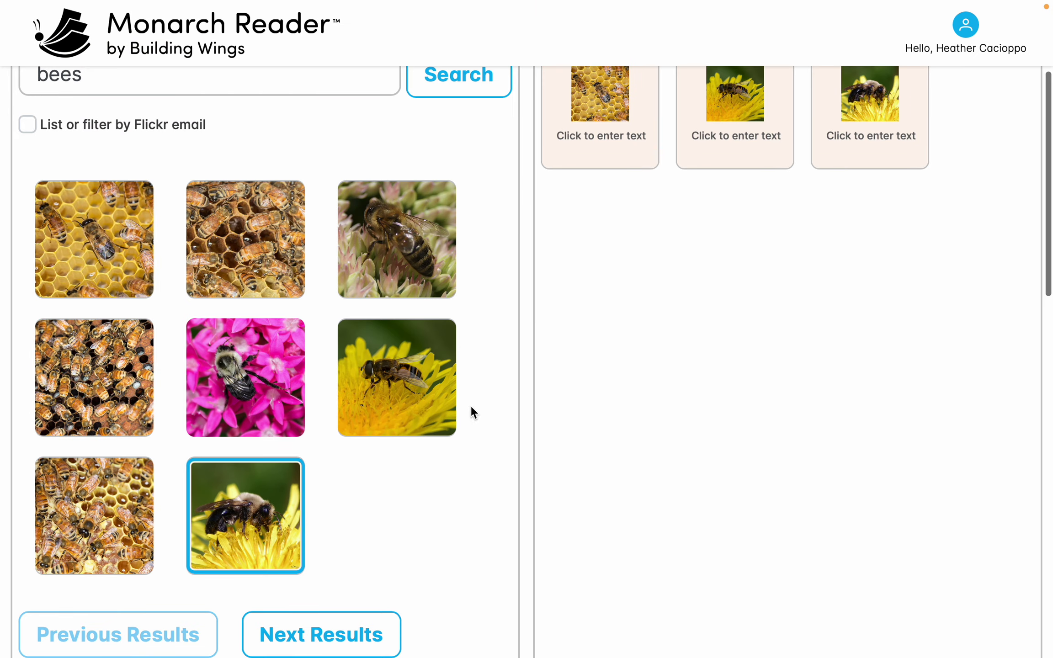
Load the next results and add the bee-on-purple-flowers photo as a page.
{"action": "scroll", "coordinate": [272, 508], "scroll_direction": "up", "scroll_amount": 1}
{"action": "scroll", "coordinate": [273, 505], "scroll_direction": "up", "scroll_amount": 1}
{"action": "scroll", "coordinate": [302, 526], "scroll_direction": "down", "scroll_amount": 3}
{"action": "left_click", "coordinate": [336, 549]}
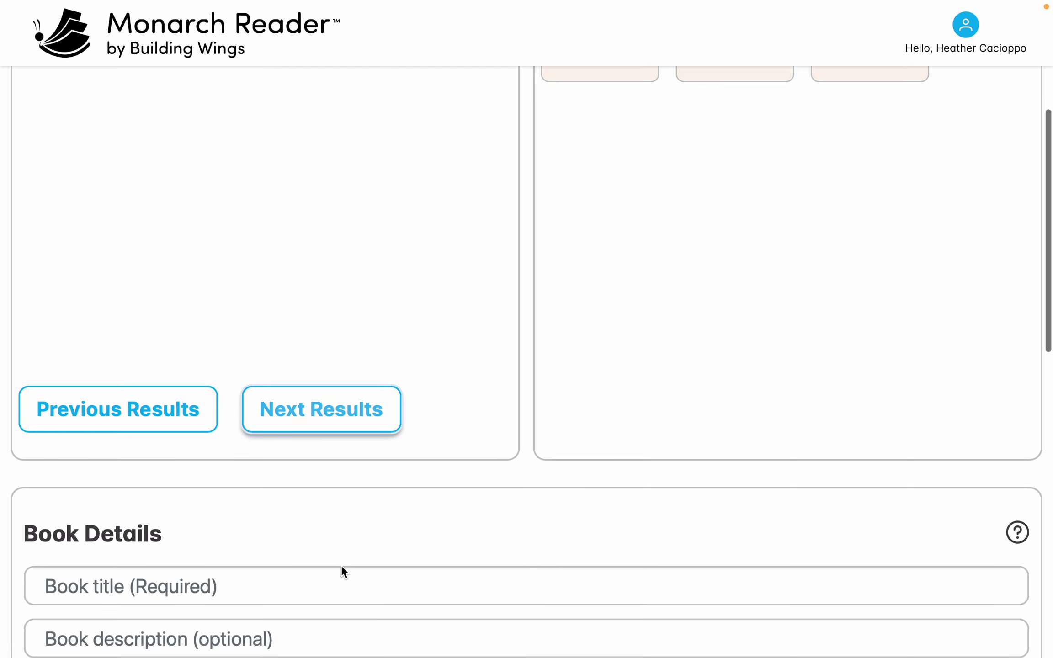
{"action": "scroll", "coordinate": [336, 488], "scroll_direction": "up", "scroll_amount": 3}
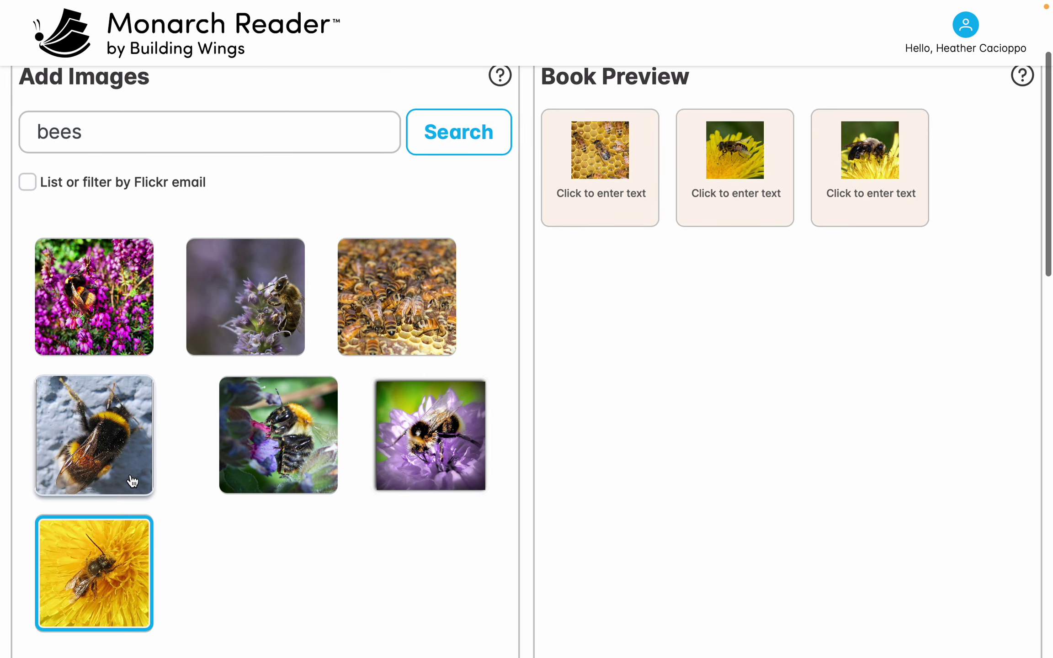
{"action": "left_click", "coordinate": [109, 312]}
{"action": "left_click", "coordinate": [319, 406]}
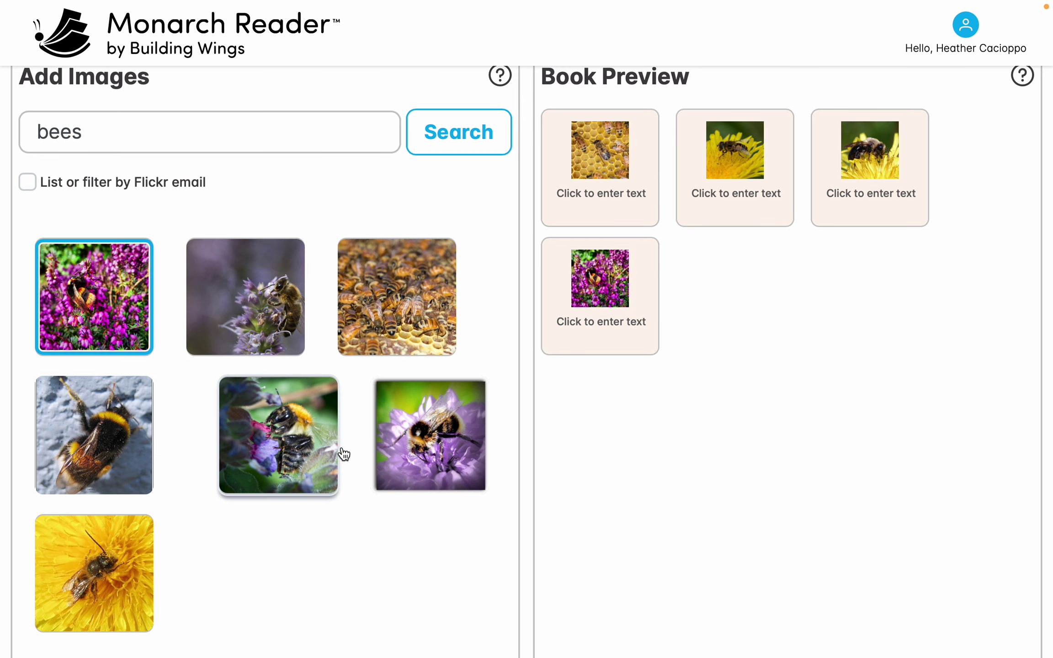
{"action": "scroll", "coordinate": [343, 454], "scroll_direction": "down", "scroll_amount": 4}
{"action": "scroll", "coordinate": [430, 430], "scroll_direction": "up", "scroll_amount": 5}
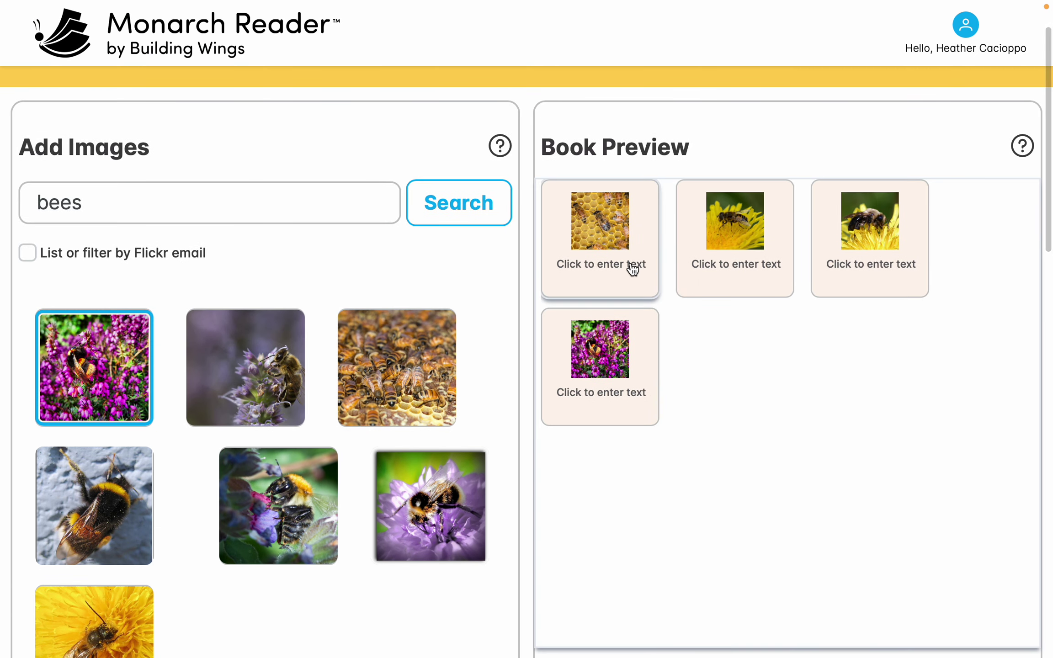
Caption page 1 'I like bees.' and page 2 'Bees get honey from flowers.'.
{"action": "left_click", "coordinate": [620, 273]}
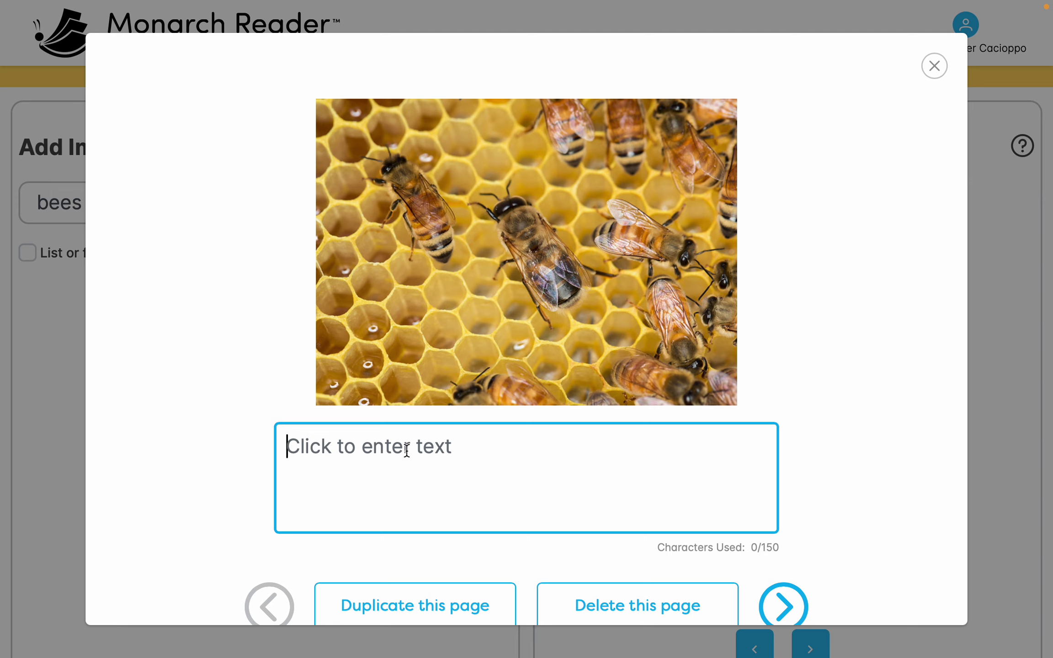
{"action": "type", "text": "I like bees."}
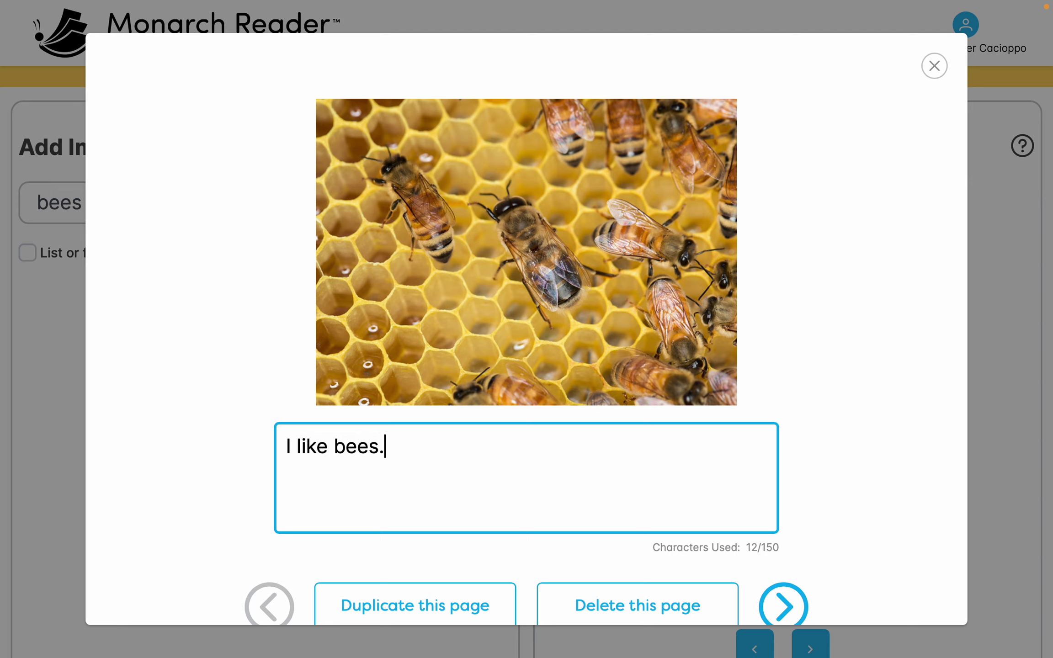
{"action": "left_click", "coordinate": [782, 605]}
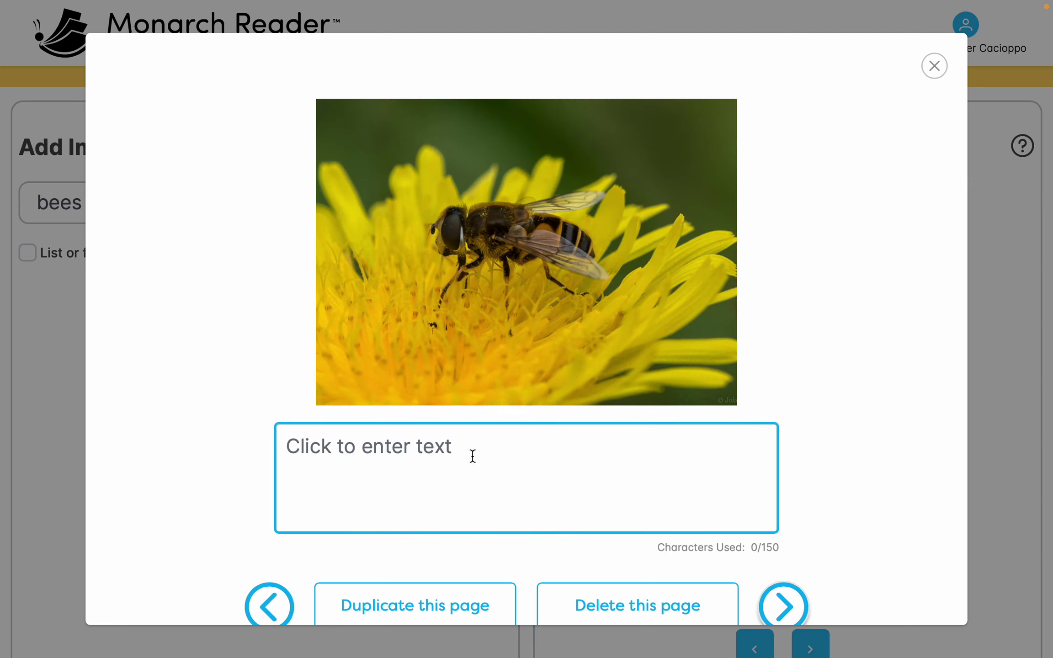
{"action": "type", "text": "Bees g"}
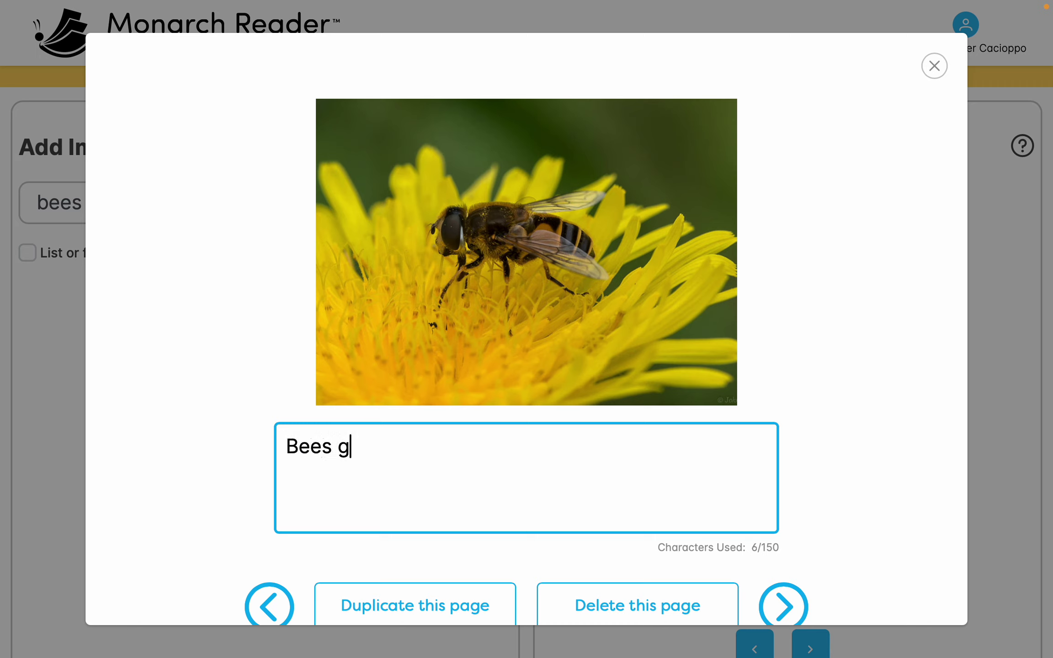
{"action": "type", "text": "et honey from "}
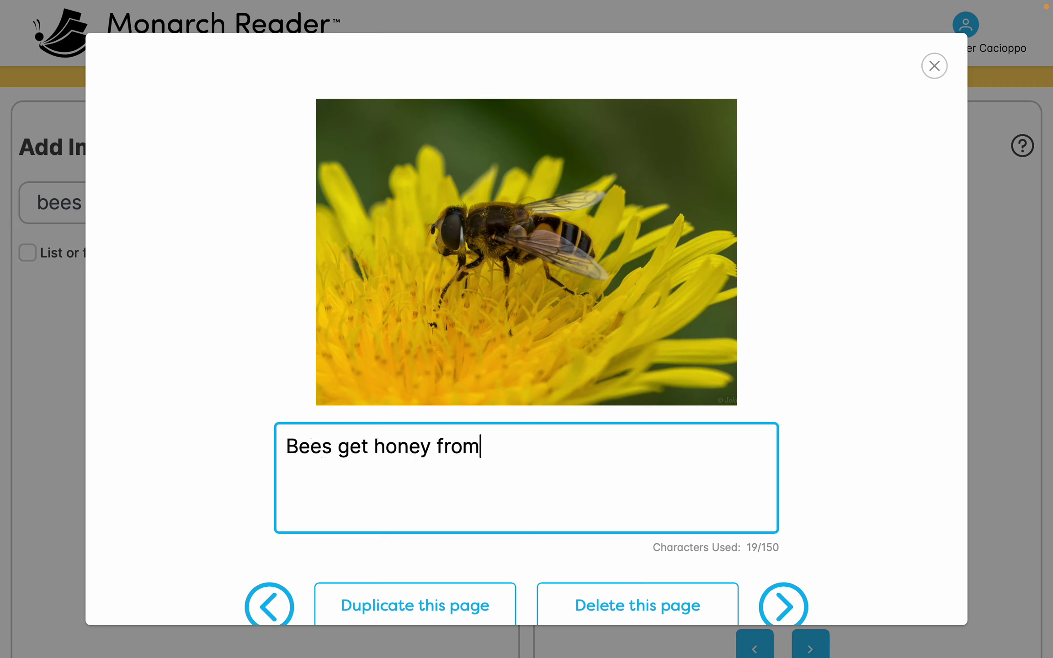
{"action": "type", "text": "flowers."}
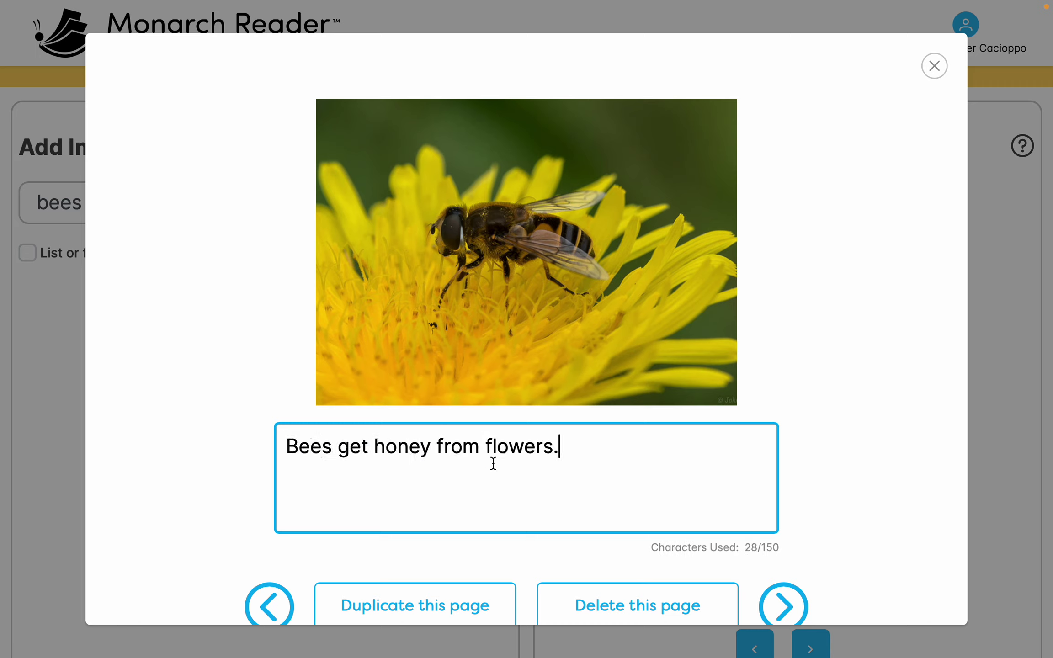
Caption pages 3 and 4 'Bees are black.' and 'Bees are yellow.', then close the editor.
{"action": "left_click", "coordinate": [772, 594]}
{"action": "left_click", "coordinate": [522, 455]}
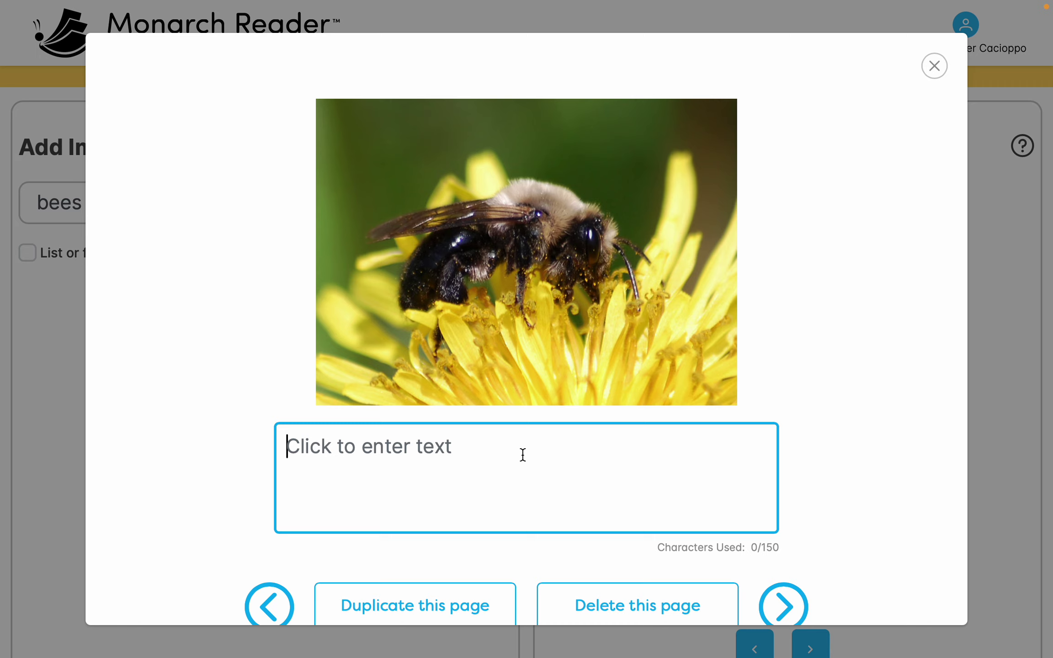
{"action": "type", "text": "Bed "}
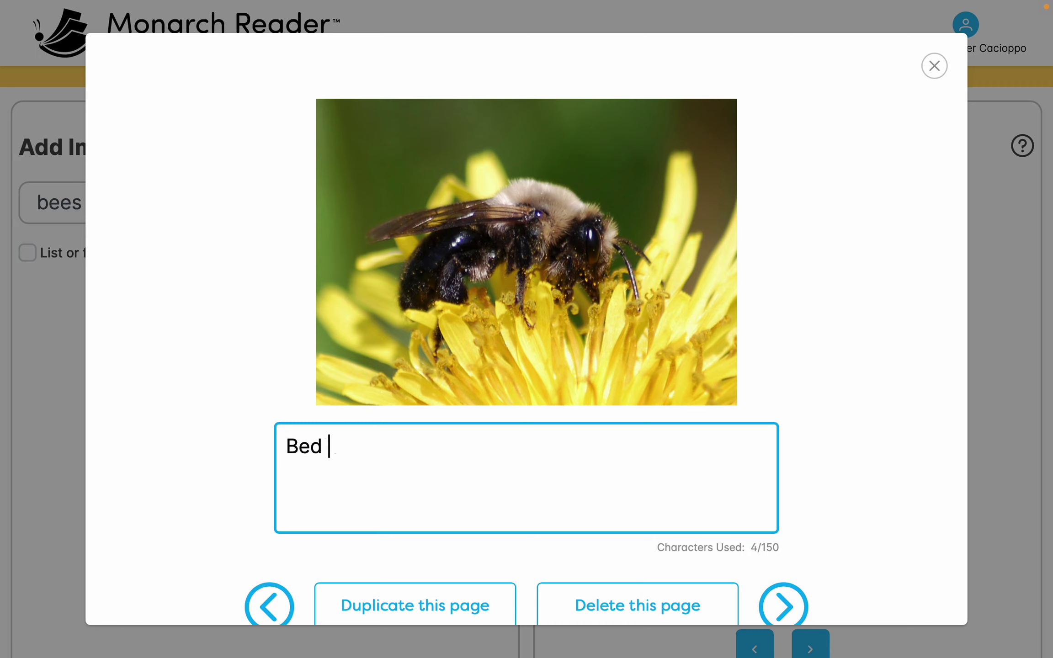
{"action": "type", "text": "s are black."}
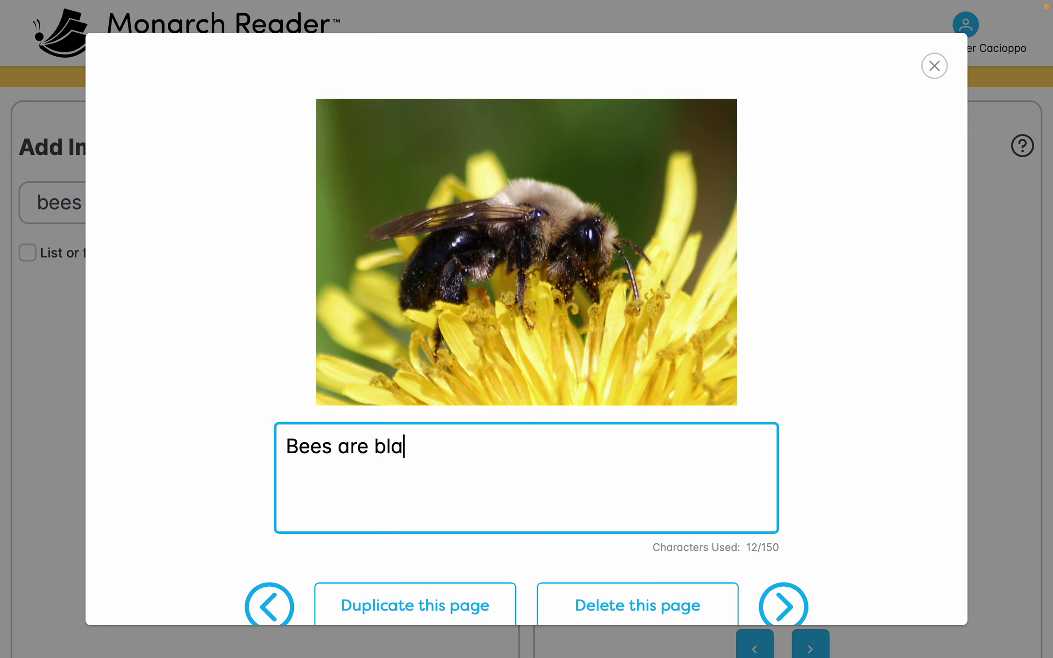
{"action": "left_click", "coordinate": [798, 601]}
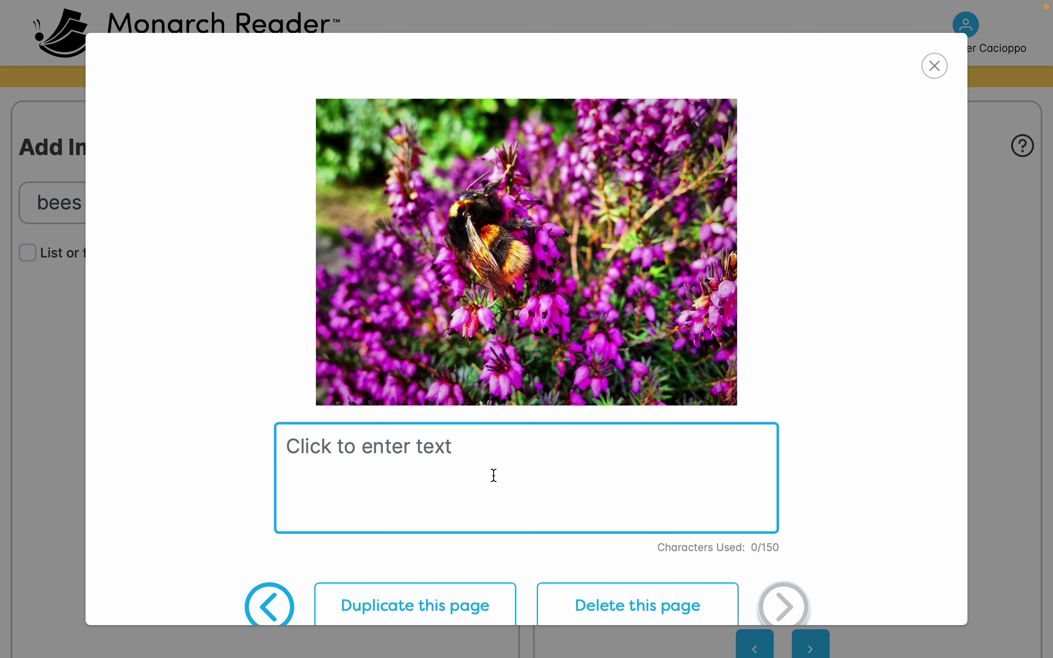
{"action": "type", "text": "bees"}
{"action": "key", "text": "BackSpace"}
{"action": "key", "text": "BackSpace"}
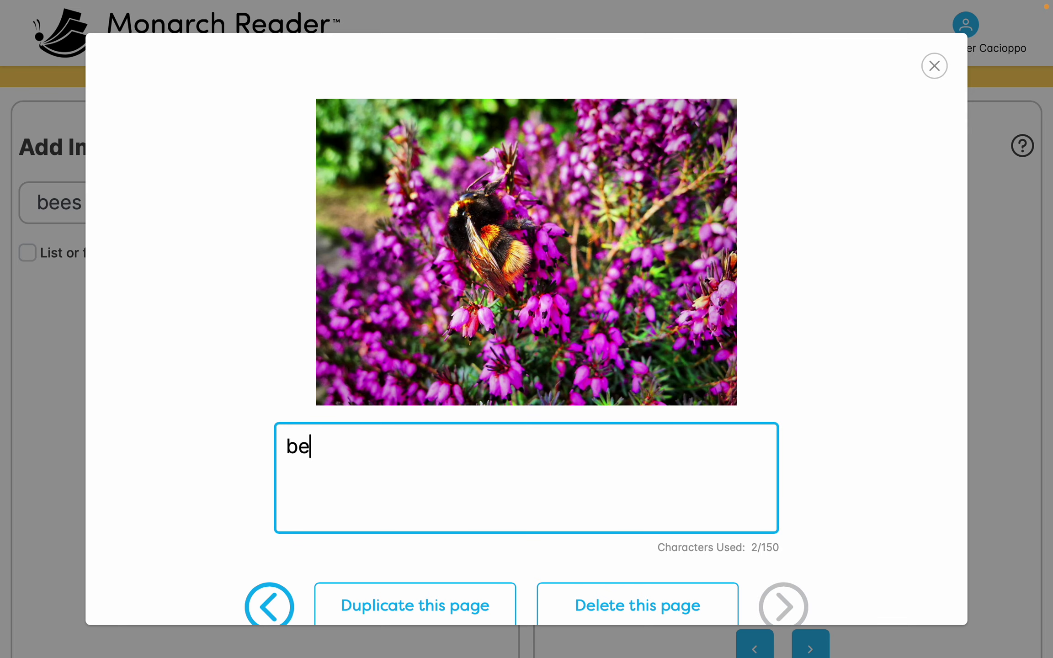
{"action": "key", "text": "BackSpace"}
{"action": "key", "text": "BackSpace"}
{"action": "type", "text": "Be s ac"}
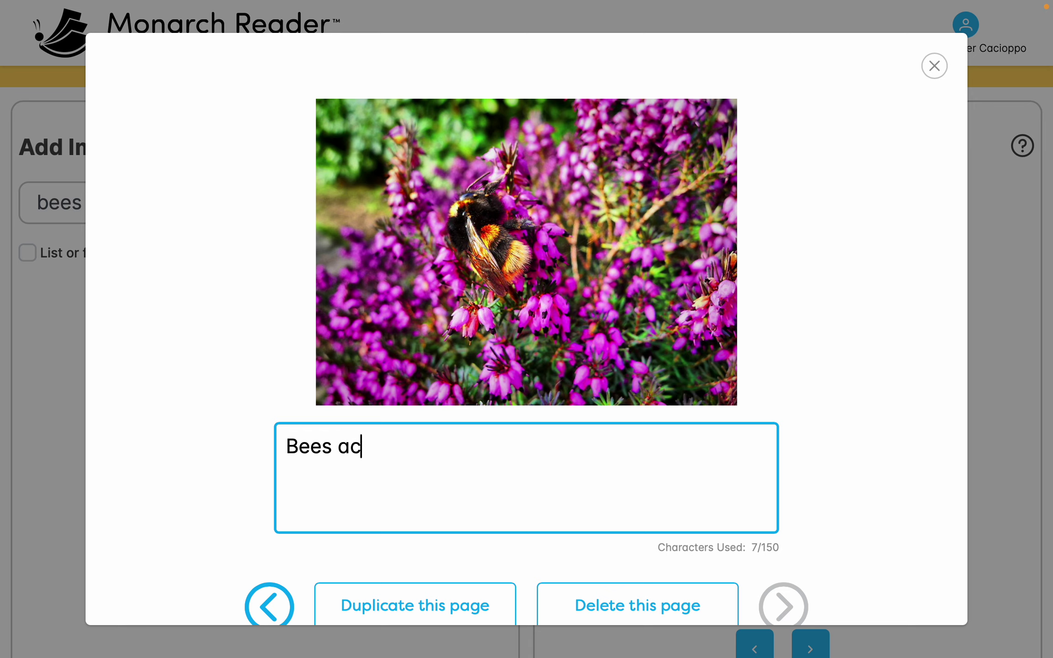
{"action": "type", "text": "e yellow."}
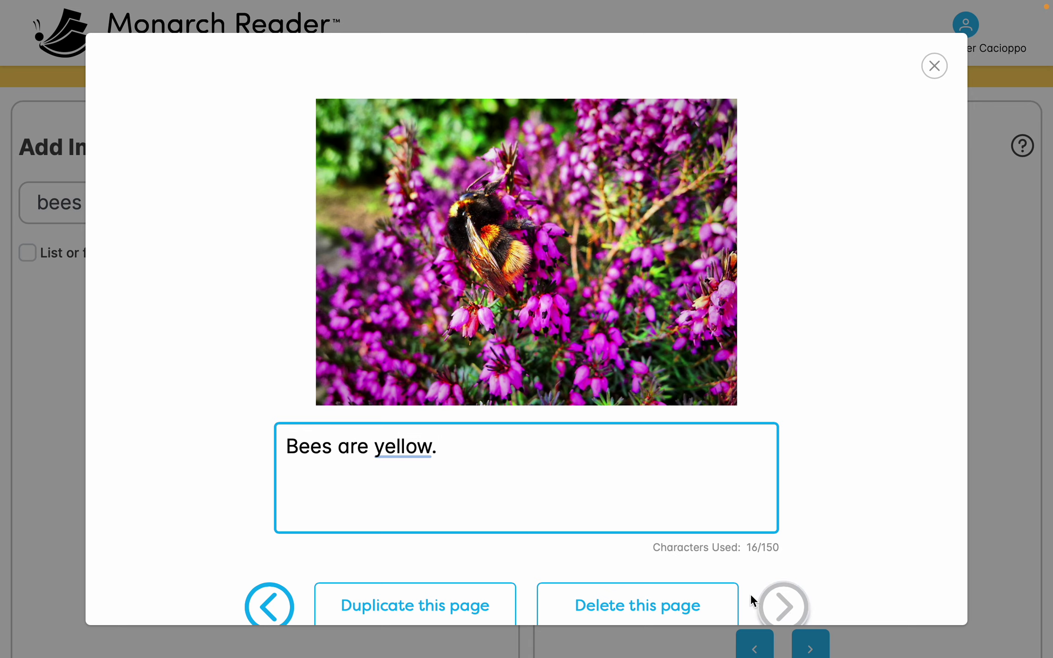
{"action": "left_click", "coordinate": [933, 69]}
Title the book 'Bees' and keep English as its language.
{"action": "scroll", "coordinate": [837, 326], "scroll_direction": "down", "scroll_amount": 10}
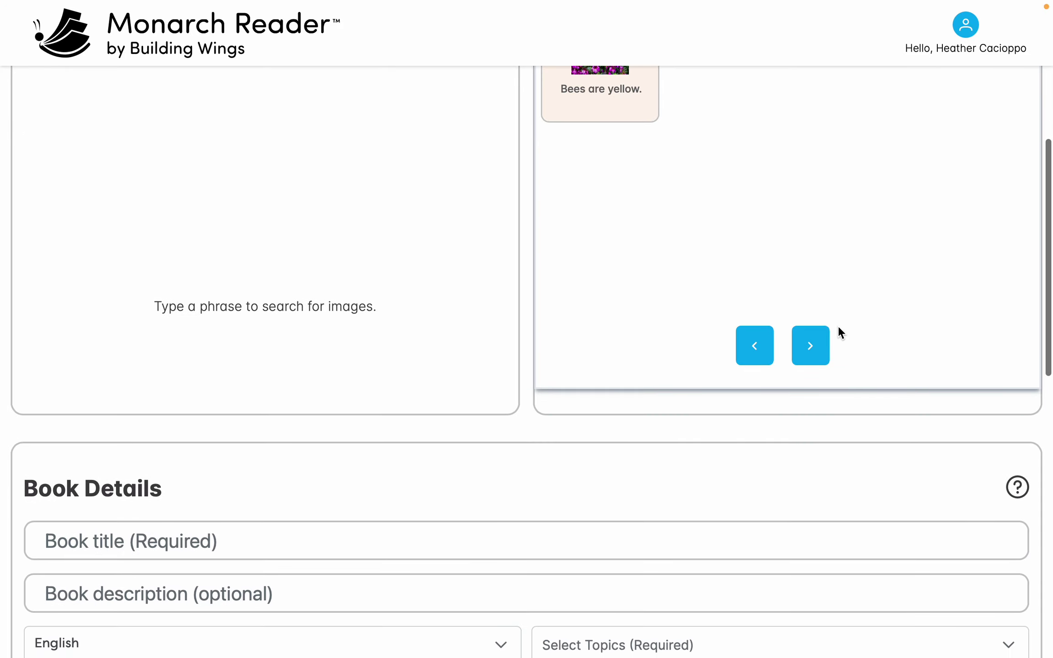
{"action": "left_click", "coordinate": [442, 256]}
{"action": "type", "text": "Bees"}
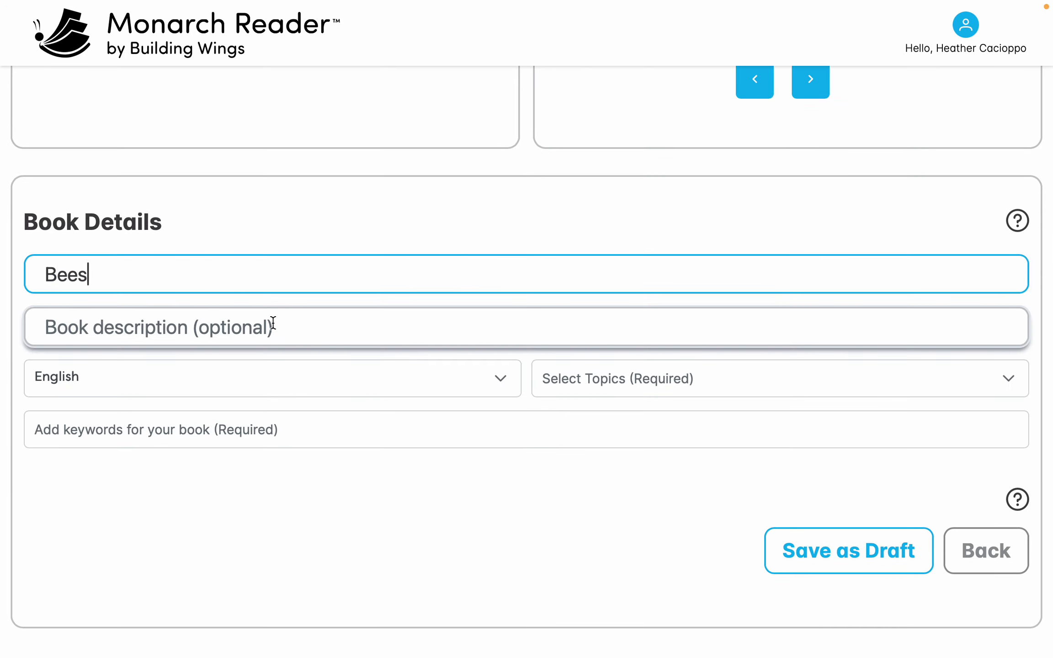
{"action": "left_click", "coordinate": [272, 323]}
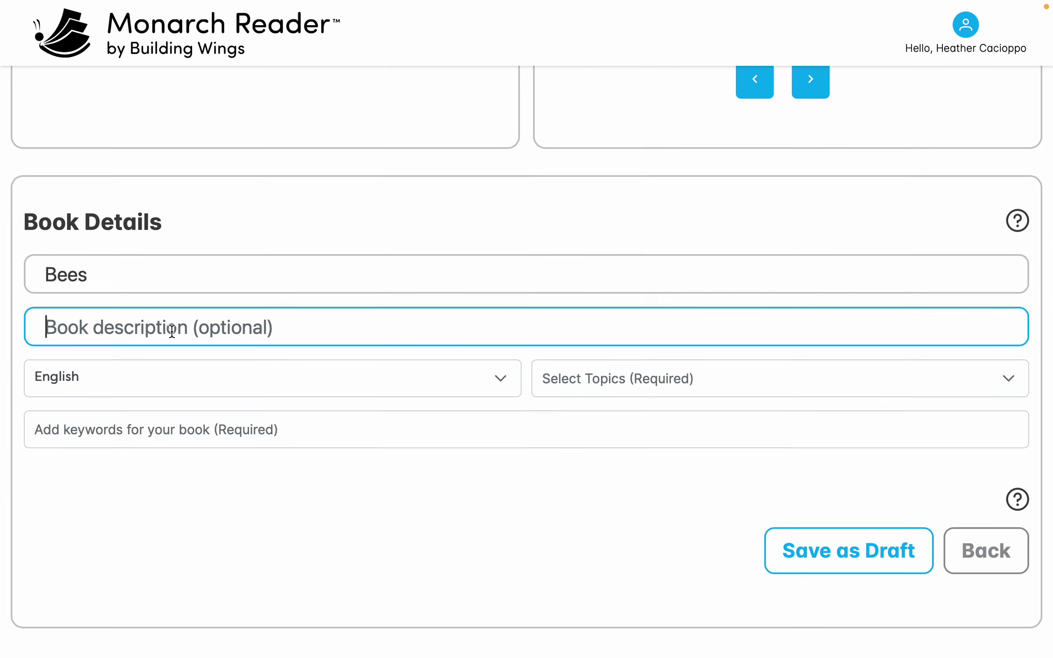
{"action": "left_click", "coordinate": [149, 378]}
{"action": "left_click", "coordinate": [185, 378]}
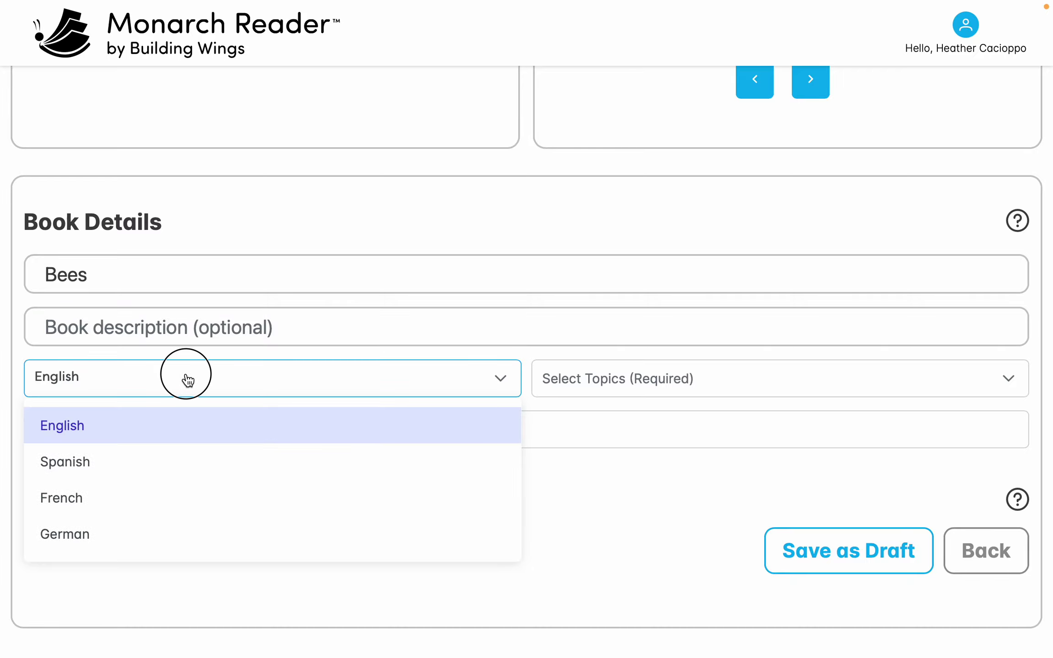
Tag the book with the topic Animals and Nature.
{"action": "left_click", "coordinate": [590, 380]}
{"action": "left_click", "coordinate": [606, 520]}
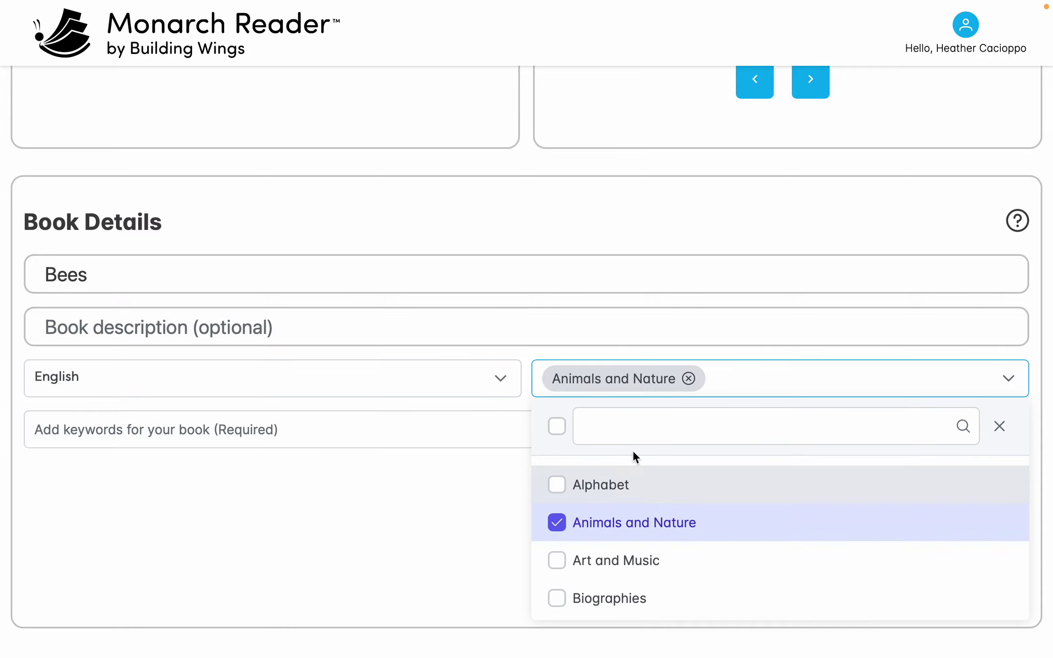
{"action": "scroll", "coordinate": [631, 571], "scroll_direction": "down", "scroll_amount": 3}
{"action": "scroll", "coordinate": [626, 570], "scroll_direction": "down", "scroll_amount": 5}
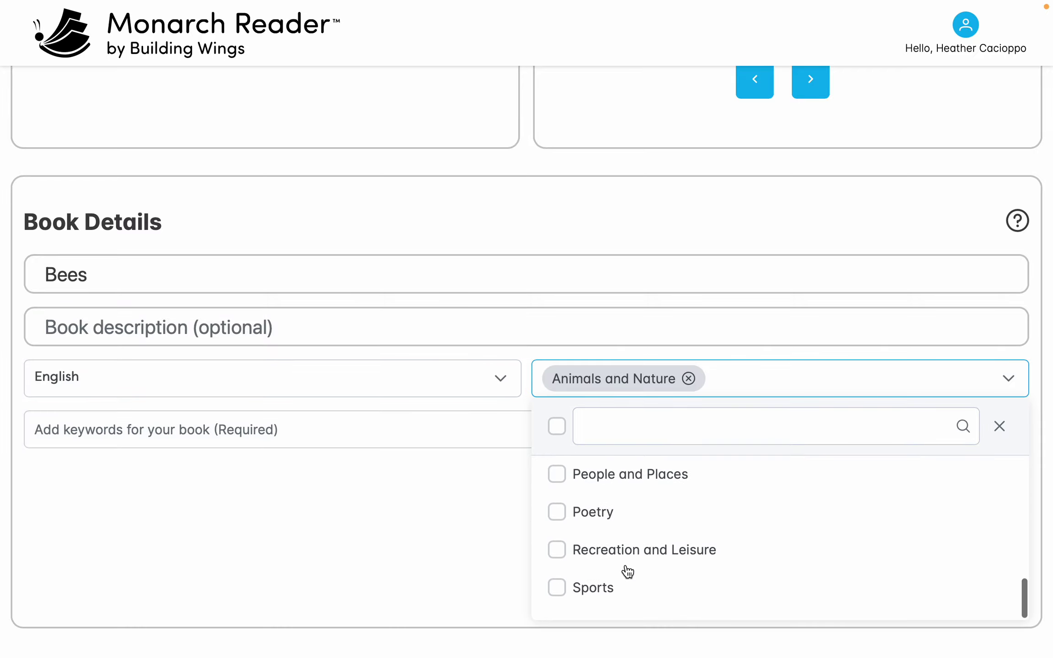
Add the keywords 'animals' and 'bees' to the book.
{"action": "left_click", "coordinate": [370, 433]}
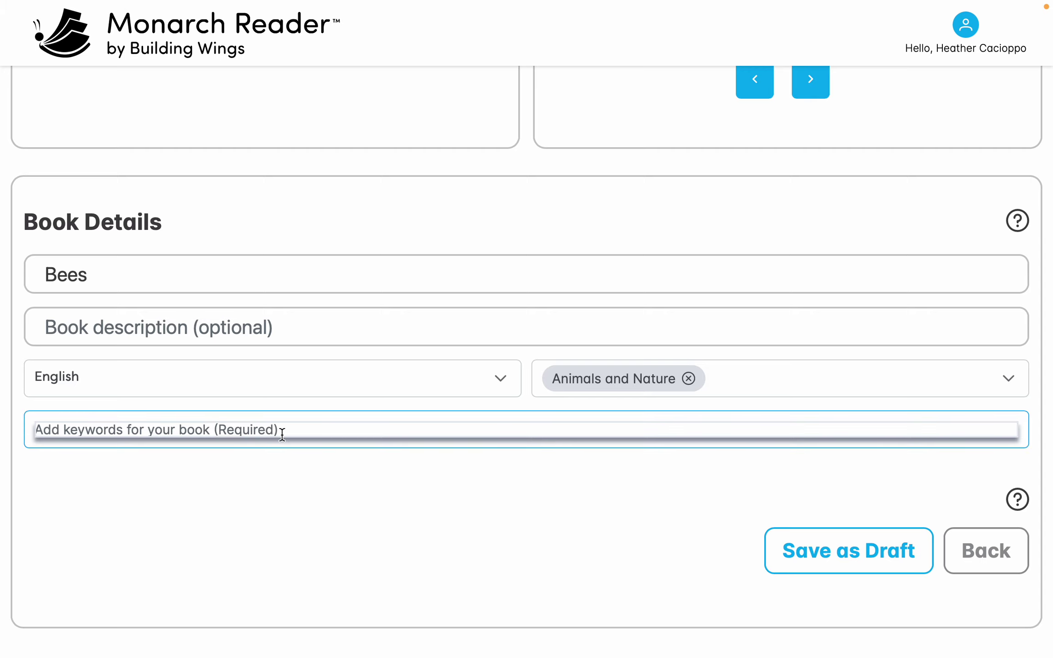
{"action": "type", "text": "animals"}
{"action": "key", "text": "Return"}
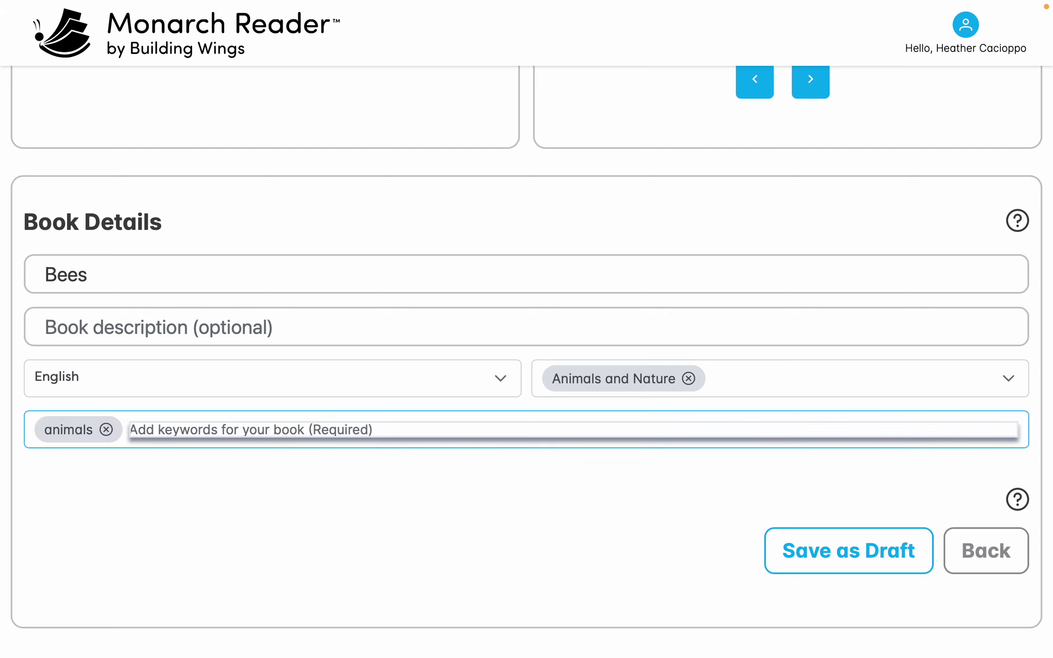
{"action": "type", "text": "bees"}
{"action": "key", "text": "Return"}
{"action": "left_click", "coordinate": [287, 530]}
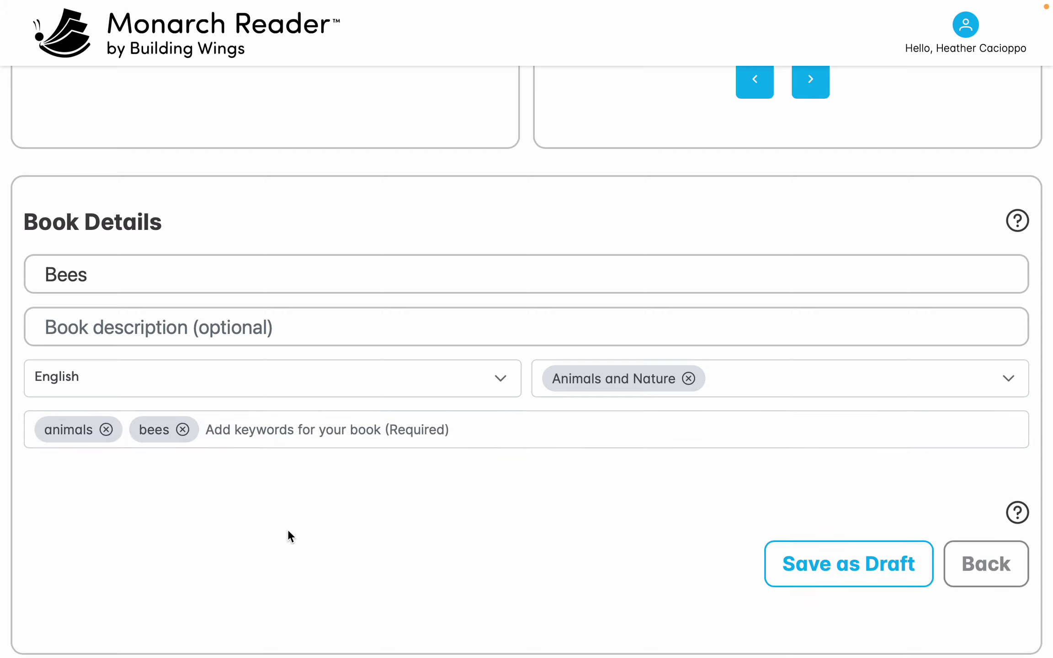
{"action": "scroll", "coordinate": [384, 537], "scroll_direction": "up", "scroll_amount": 2}
{"action": "scroll", "coordinate": [582, 442], "scroll_direction": "up", "scroll_amount": 10}
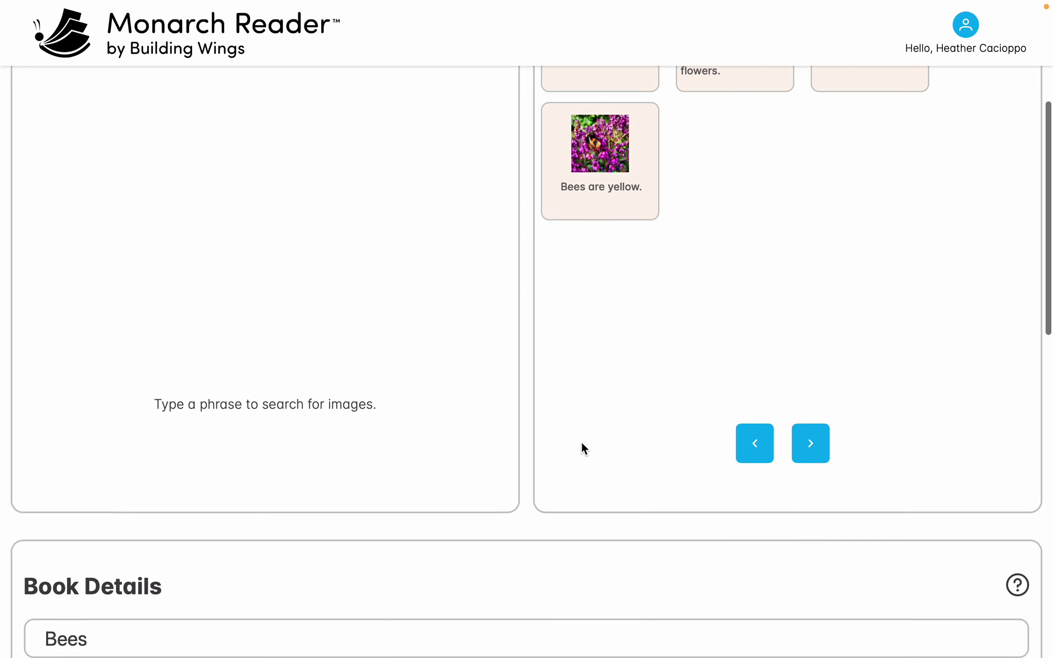
{"action": "scroll", "coordinate": [582, 441], "scroll_direction": "down", "scroll_amount": 5}
{"action": "scroll", "coordinate": [582, 442], "scroll_direction": "up", "scroll_amount": 5}
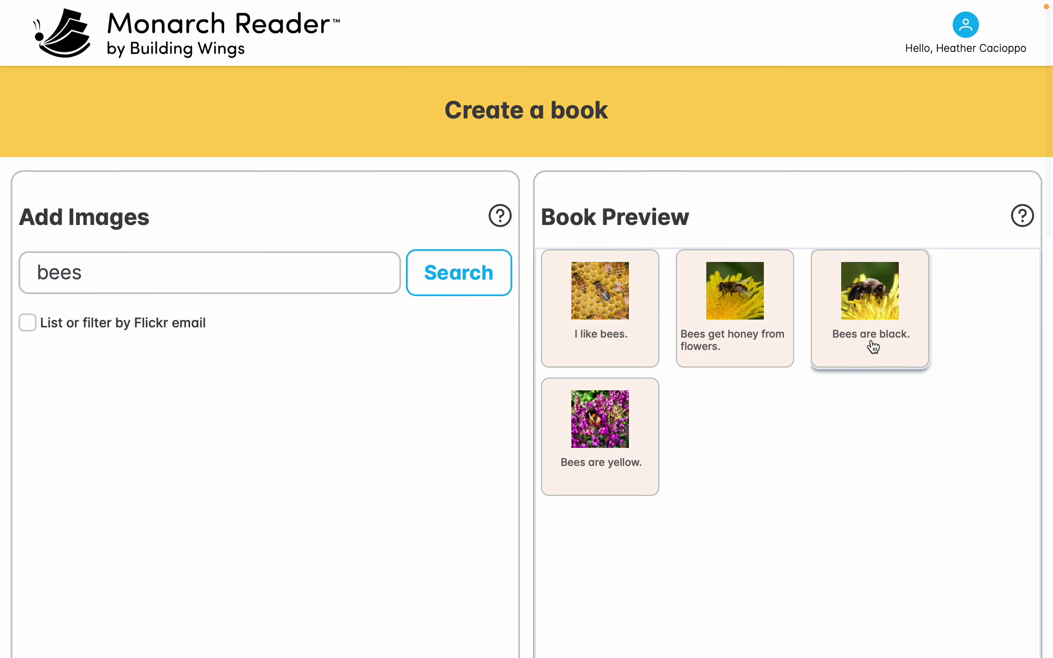
{"action": "scroll", "coordinate": [658, 389], "scroll_direction": "down", "scroll_amount": 10}
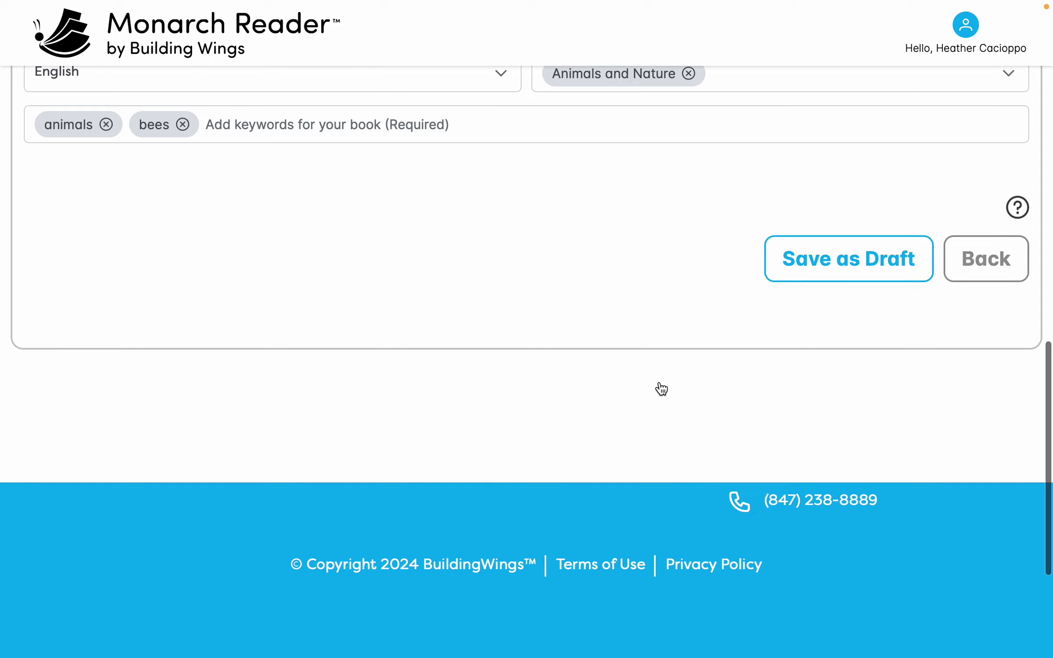
{"action": "scroll", "coordinate": [658, 390], "scroll_direction": "up", "scroll_amount": 3}
After the draft save is refused, rerun the bees search and add the honeycomb photo as a fifth page.
{"action": "left_click", "coordinate": [877, 432]}
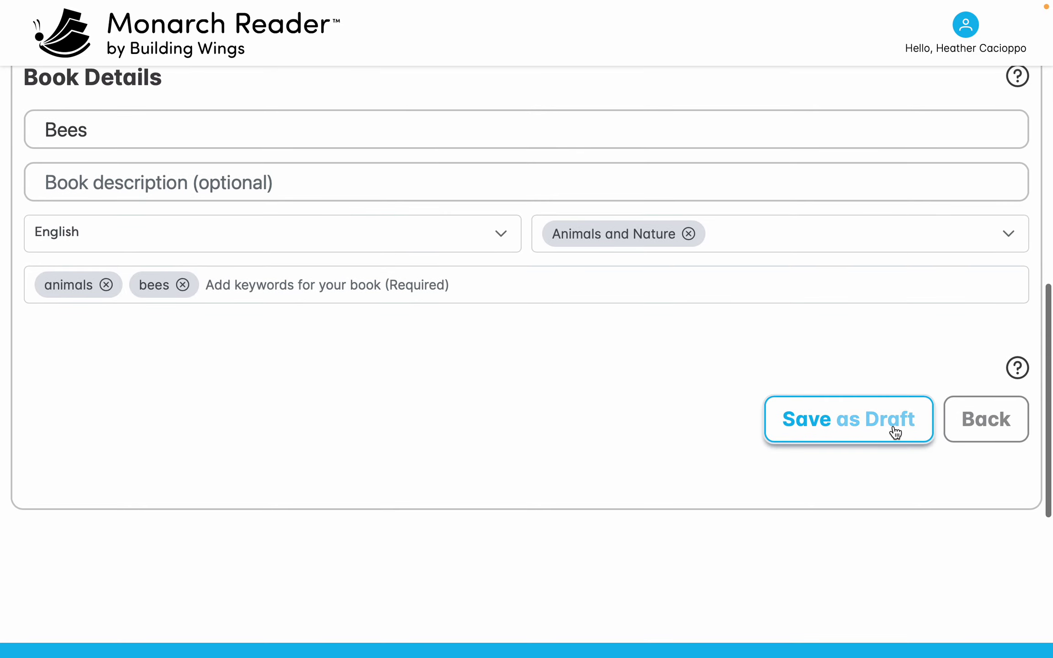
{"action": "left_click", "coordinate": [285, 164]}
{"action": "key", "text": "Return"}
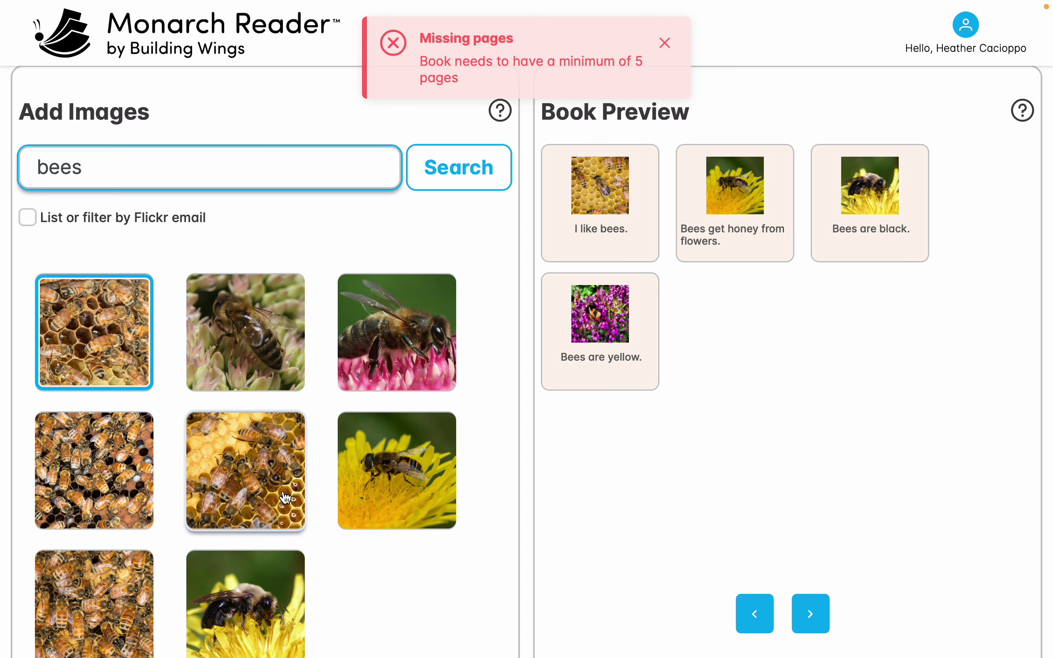
{"action": "left_click", "coordinate": [283, 496]}
{"action": "left_click", "coordinate": [439, 368]}
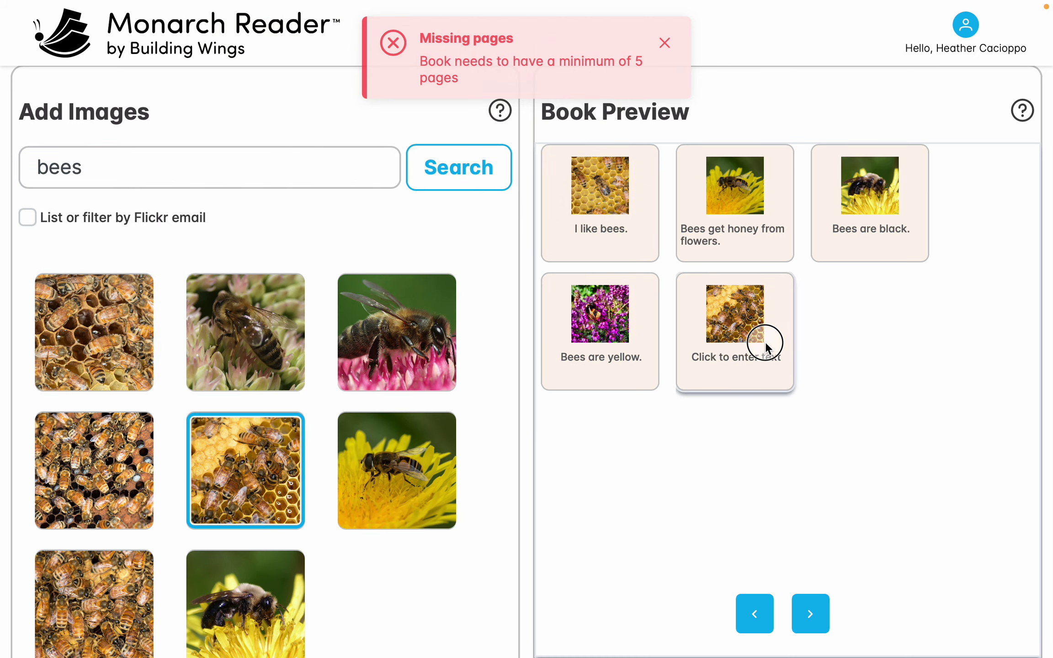
Caption the fifth page 'Do you like bees?' and close the page editor.
{"action": "left_click", "coordinate": [705, 336]}
{"action": "type", "text": "Do you l"}
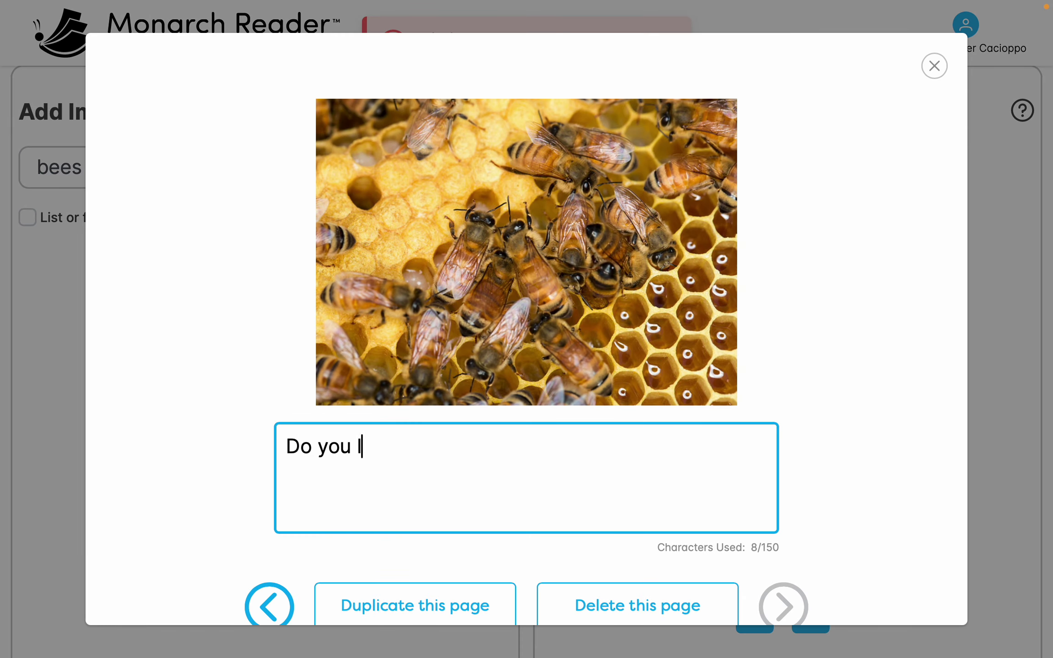
{"action": "type", "text": "ike bees?"}
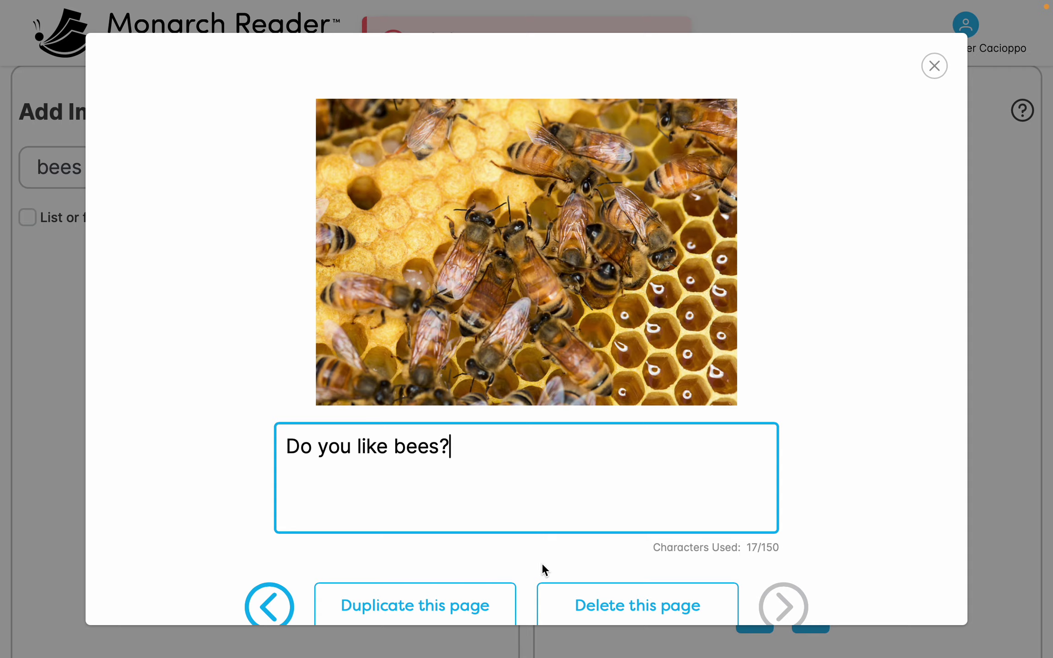
{"action": "left_click", "coordinate": [973, 408]}
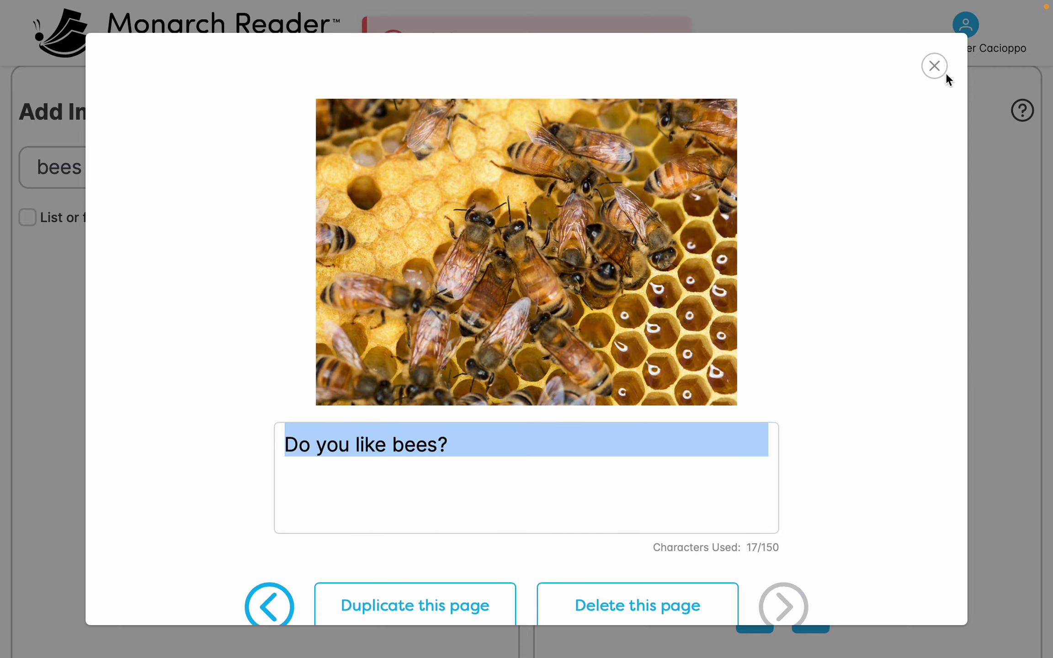
{"action": "left_click", "coordinate": [934, 65]}
{"action": "scroll", "coordinate": [857, 316], "scroll_direction": "down", "scroll_amount": 10}
{"action": "scroll", "coordinate": [857, 320], "scroll_direction": "up", "scroll_amount": 5}
Save the Bees book as a draft, then submit it for publishing after agreeing to the terms.
{"action": "left_click", "coordinate": [850, 372]}
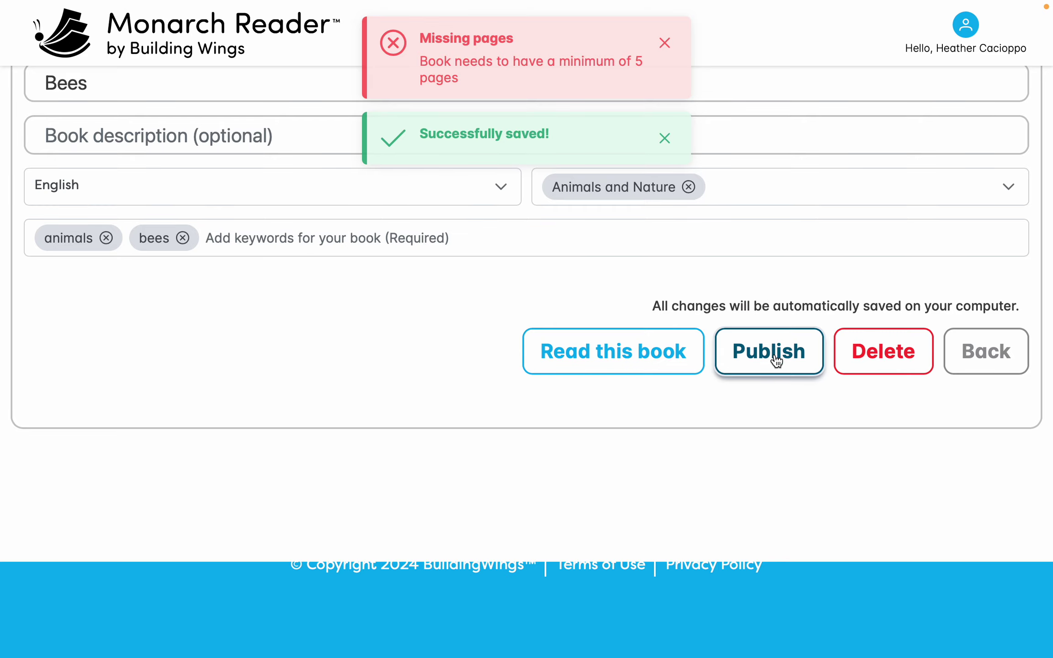
{"action": "left_click", "coordinate": [754, 353]}
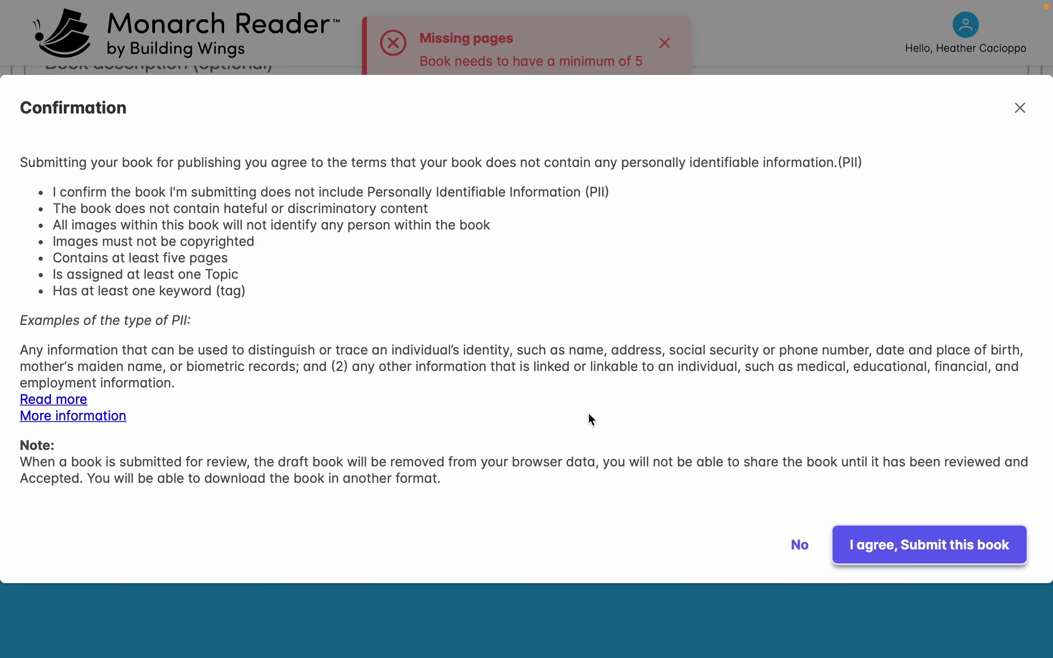
{"action": "left_click", "coordinate": [898, 544]}
Show the Published books, with Bees and Butterflies under review, and clear the notifications.
{"action": "scroll", "coordinate": [895, 366], "scroll_direction": "down", "scroll_amount": 3}
{"action": "left_click", "coordinate": [868, 396]}
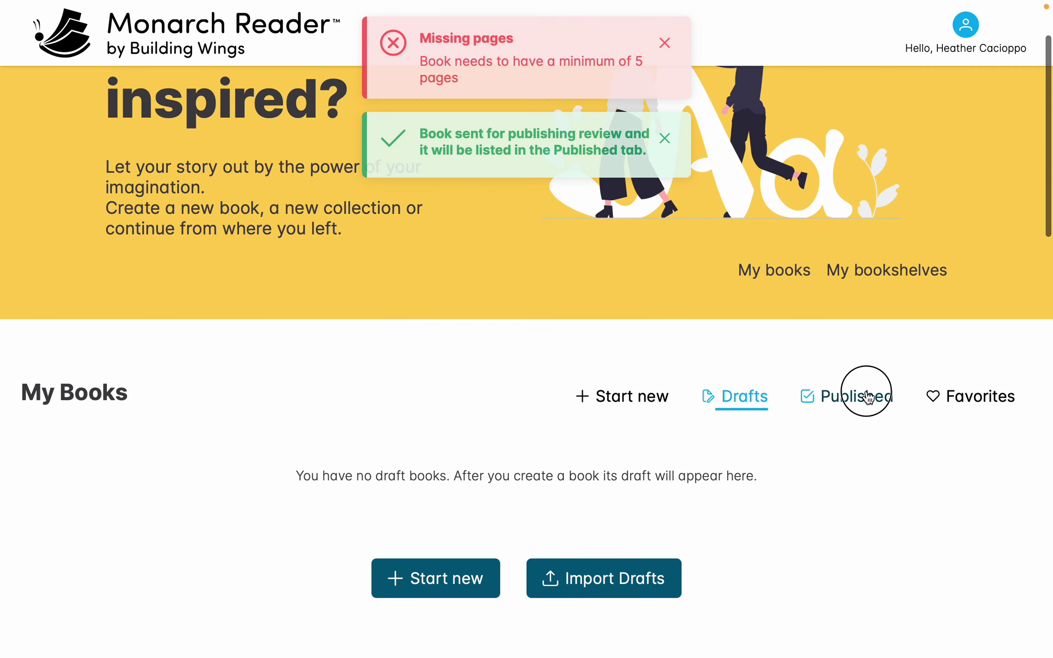
{"action": "left_click", "coordinate": [665, 43]}
{"action": "left_click", "coordinate": [669, 43]}
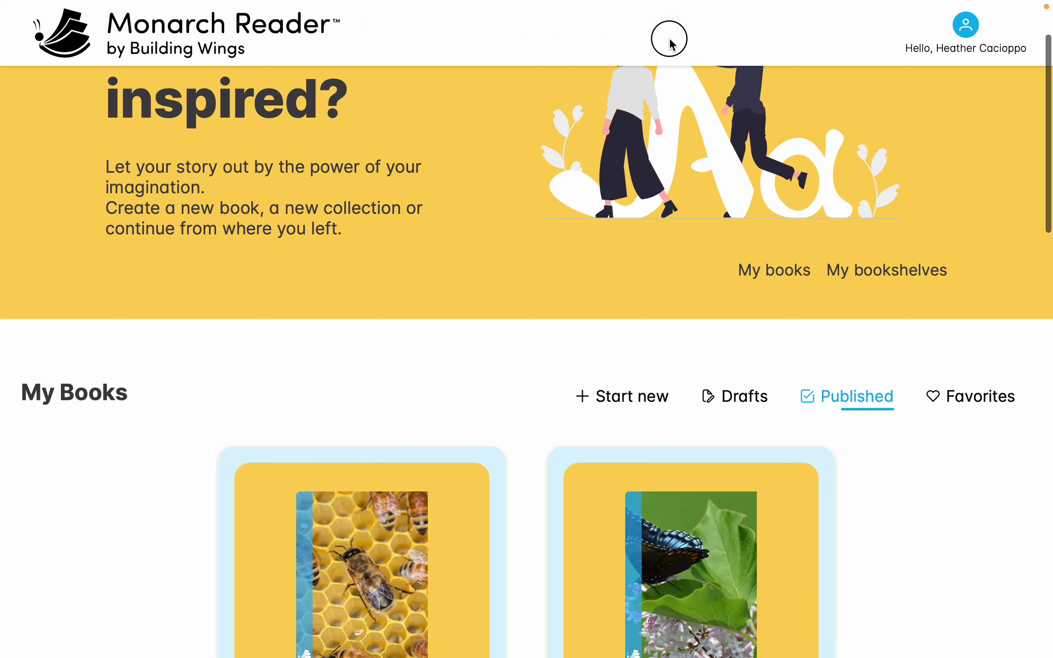
{"action": "scroll", "coordinate": [649, 479], "scroll_direction": "down", "scroll_amount": 5}
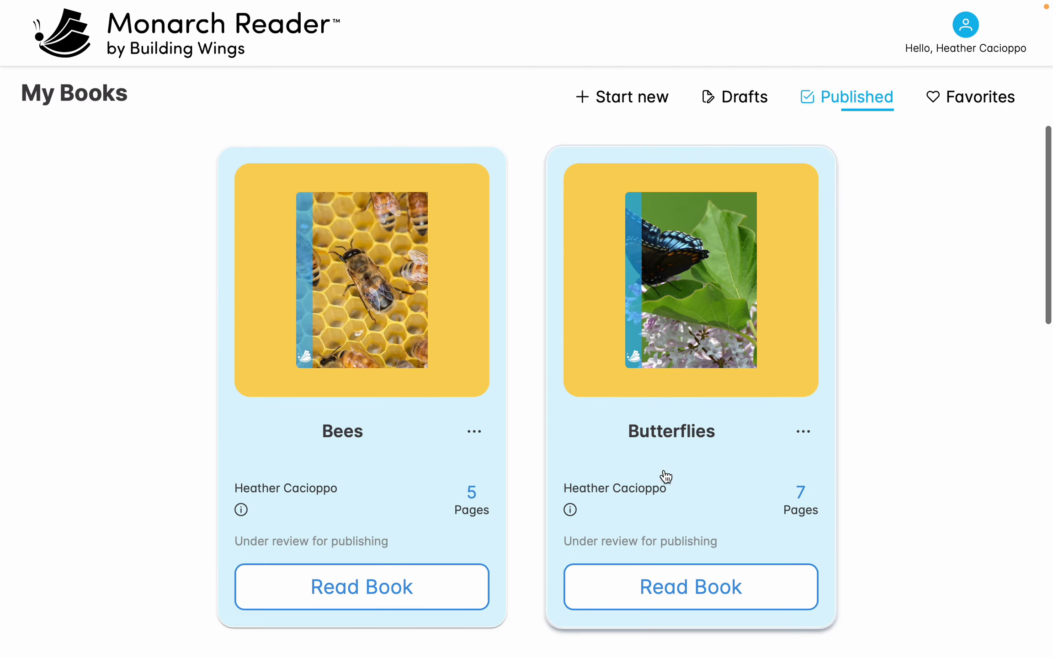
Open the Butterflies book and read page 1, toggling the read-aloud audio on and off.
{"action": "left_click", "coordinate": [670, 338]}
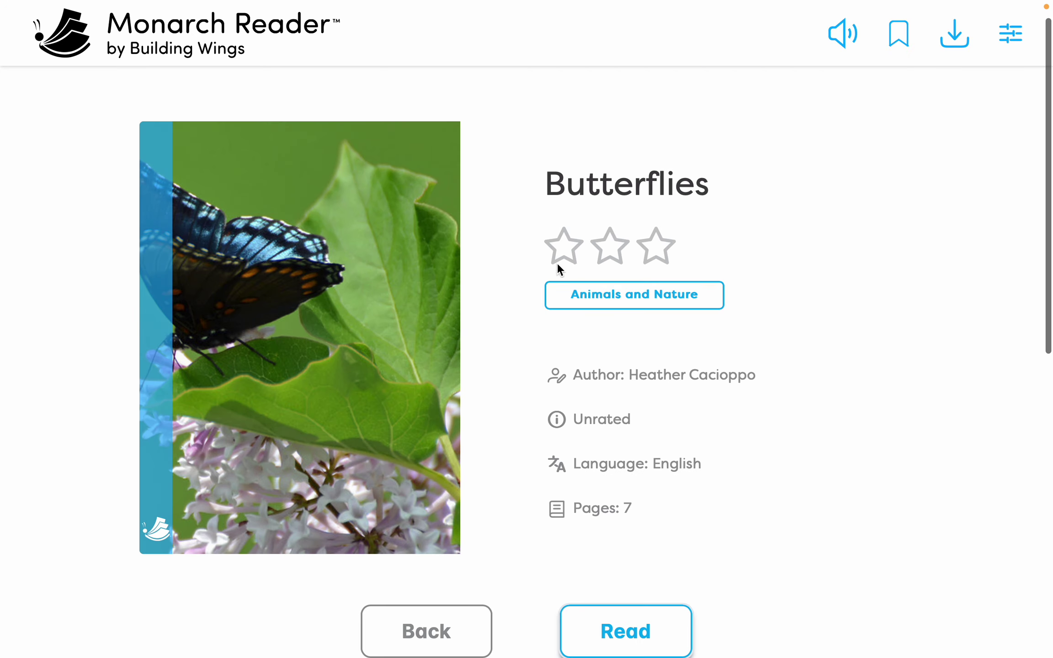
{"action": "left_click", "coordinate": [851, 34]}
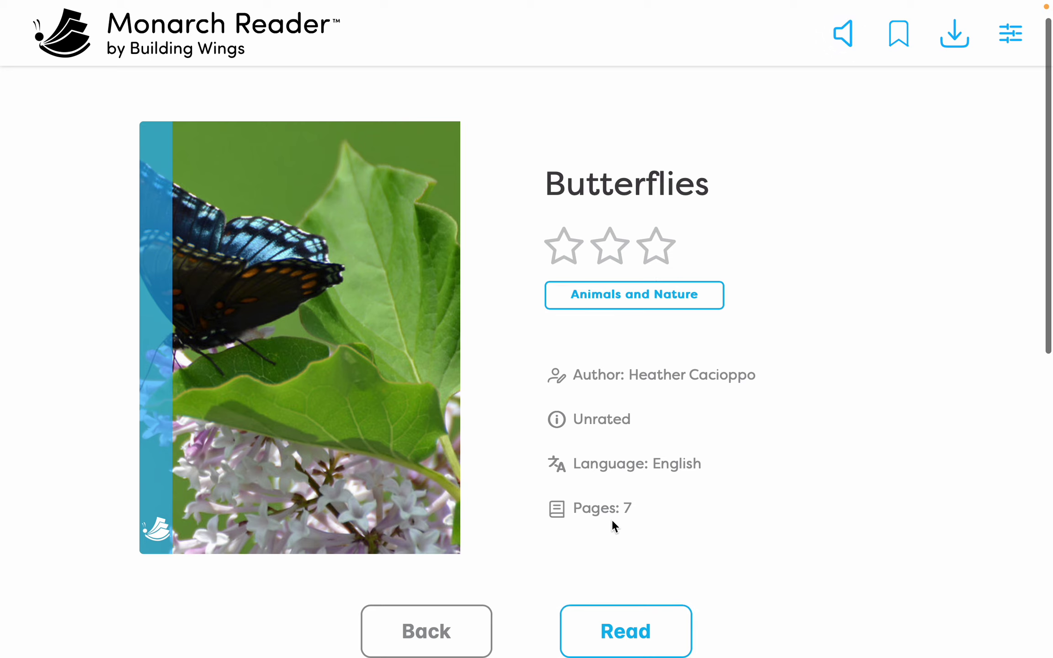
{"action": "scroll", "coordinate": [611, 519], "scroll_direction": "down", "scroll_amount": 2}
{"action": "left_click", "coordinate": [620, 542]}
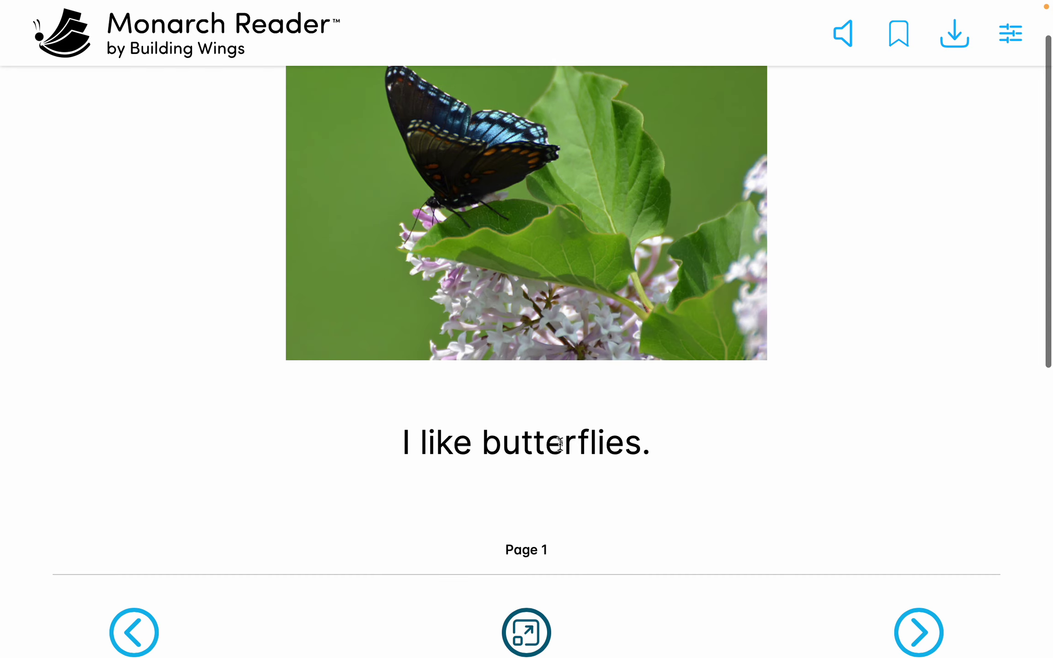
{"action": "scroll", "coordinate": [582, 444], "scroll_direction": "up", "scroll_amount": 2}
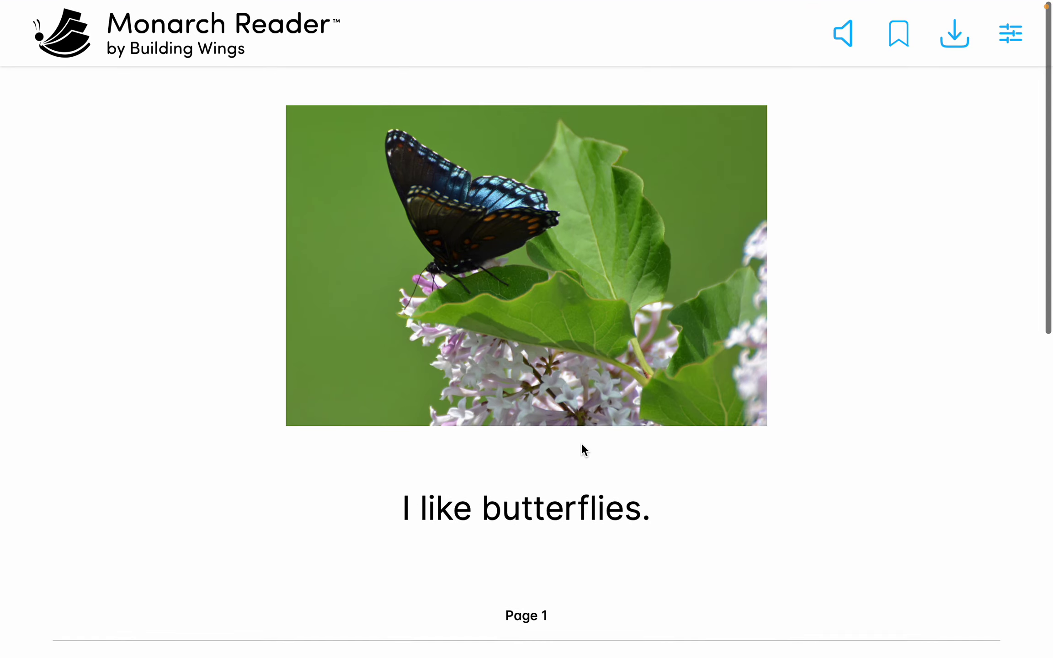
{"action": "scroll", "coordinate": [581, 444], "scroll_direction": "down", "scroll_amount": 3}
{"action": "scroll", "coordinate": [582, 444], "scroll_direction": "up", "scroll_amount": 2}
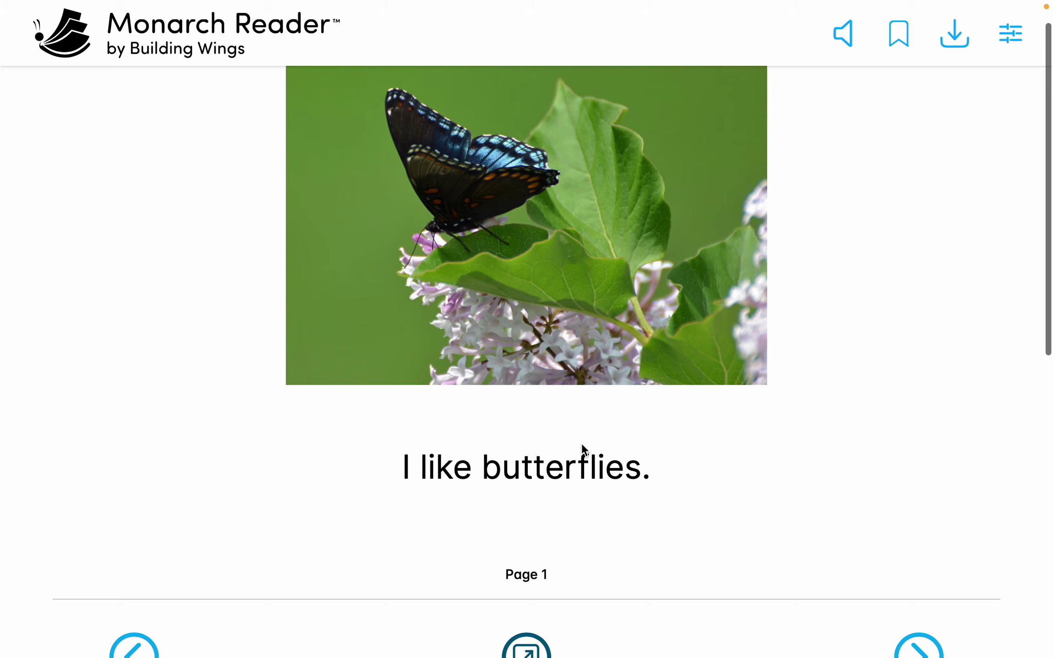
{"action": "scroll", "coordinate": [590, 493], "scroll_direction": "down", "scroll_amount": 3}
{"action": "left_click", "coordinate": [842, 56]}
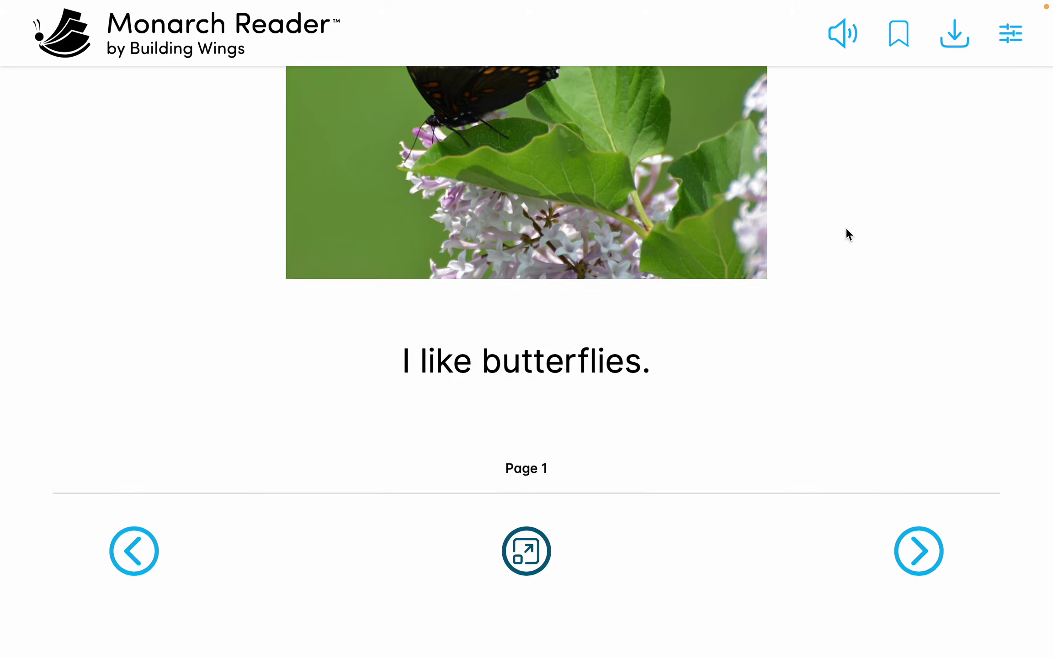
{"action": "left_click", "coordinate": [843, 46]}
Page forward through pages 2, 3 and 4 of Butterflies.
{"action": "left_click", "coordinate": [917, 555]}
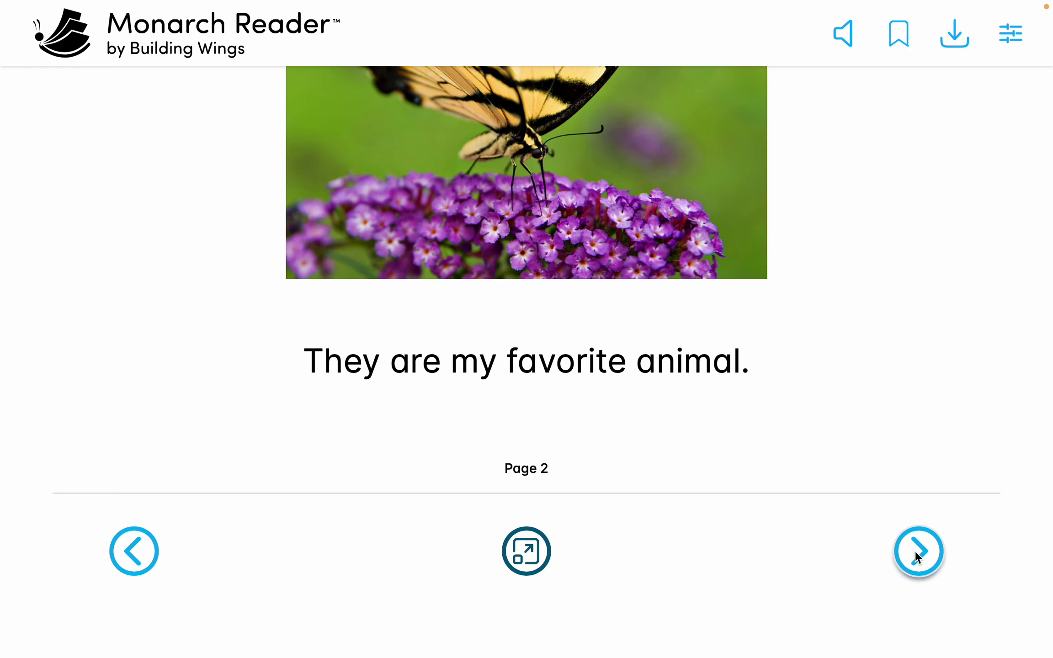
{"action": "scroll", "coordinate": [783, 346], "scroll_direction": "up", "scroll_amount": 4}
{"action": "scroll", "coordinate": [770, 414], "scroll_direction": "down", "scroll_amount": 5}
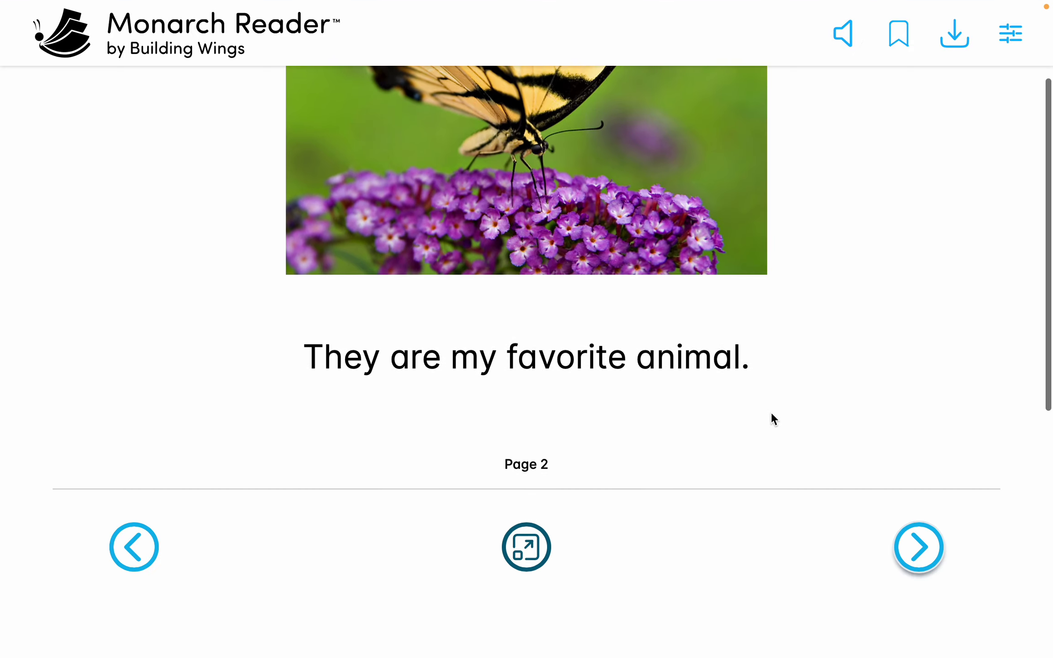
{"action": "left_click", "coordinate": [898, 473]}
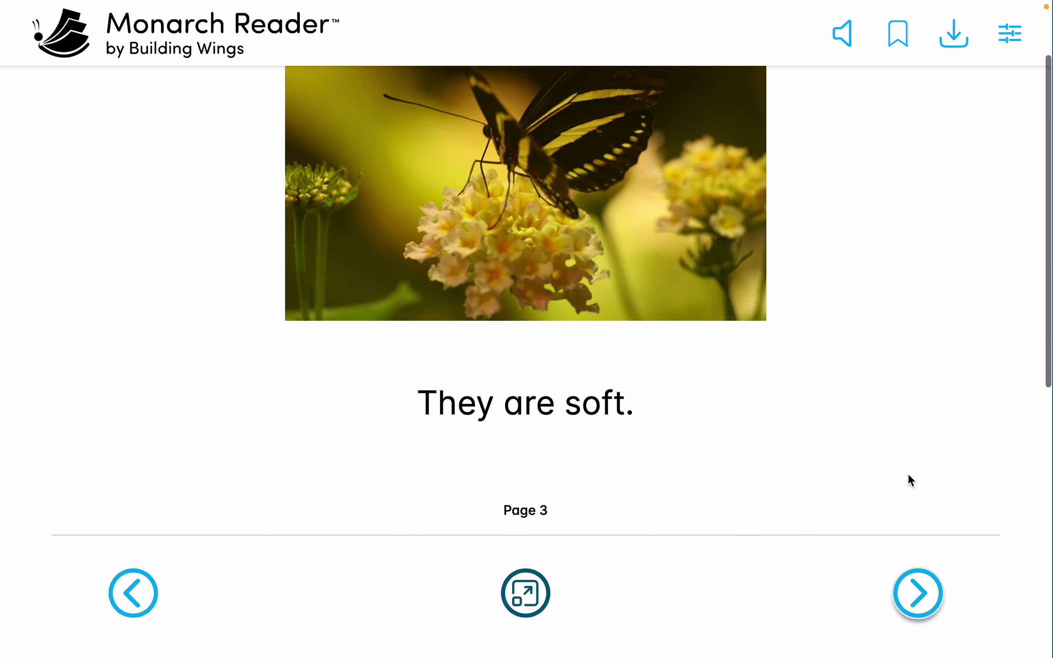
{"action": "scroll", "coordinate": [908, 475], "scroll_direction": "down", "scroll_amount": 3}
{"action": "left_click", "coordinate": [933, 510]}
{"action": "scroll", "coordinate": [932, 511], "scroll_direction": "up", "scroll_amount": 4}
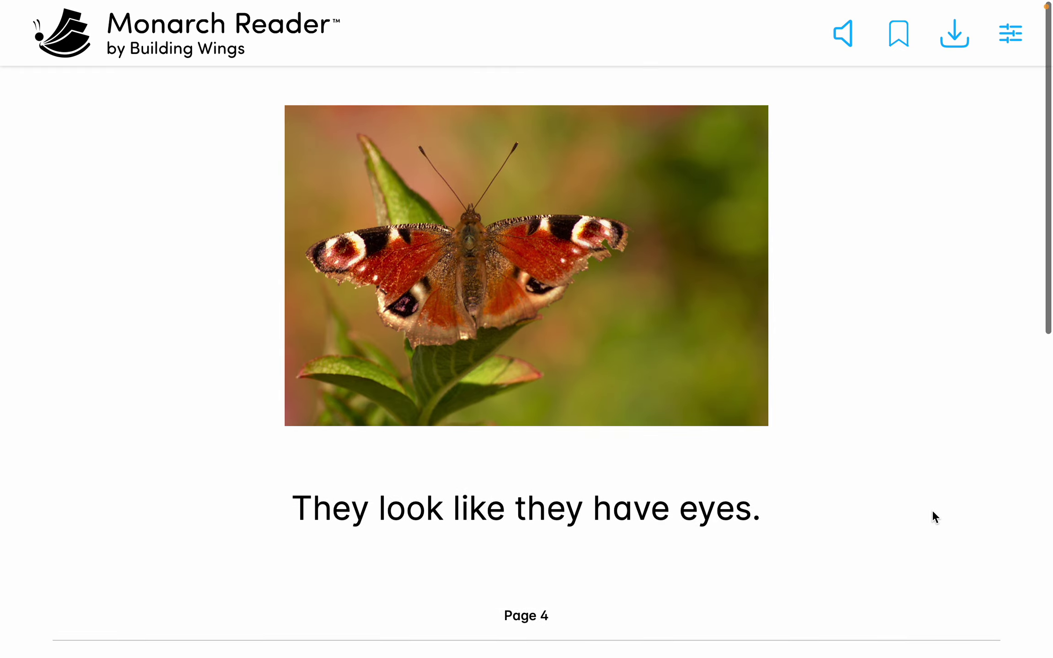
{"action": "scroll", "coordinate": [932, 511], "scroll_direction": "down", "scroll_amount": 5}
Continue through pages 5 and 6 to page 7, 'Do you like butterflies?'.
{"action": "left_click", "coordinate": [932, 407]}
{"action": "scroll", "coordinate": [932, 405], "scroll_direction": "up", "scroll_amount": 5}
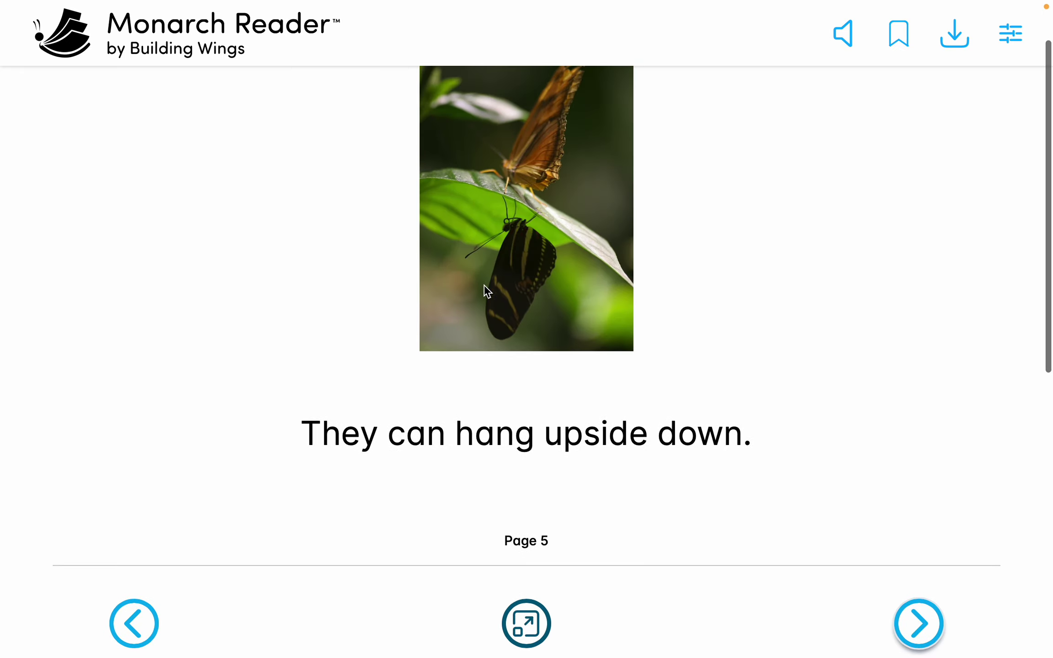
{"action": "scroll", "coordinate": [590, 352], "scroll_direction": "up", "scroll_amount": 3}
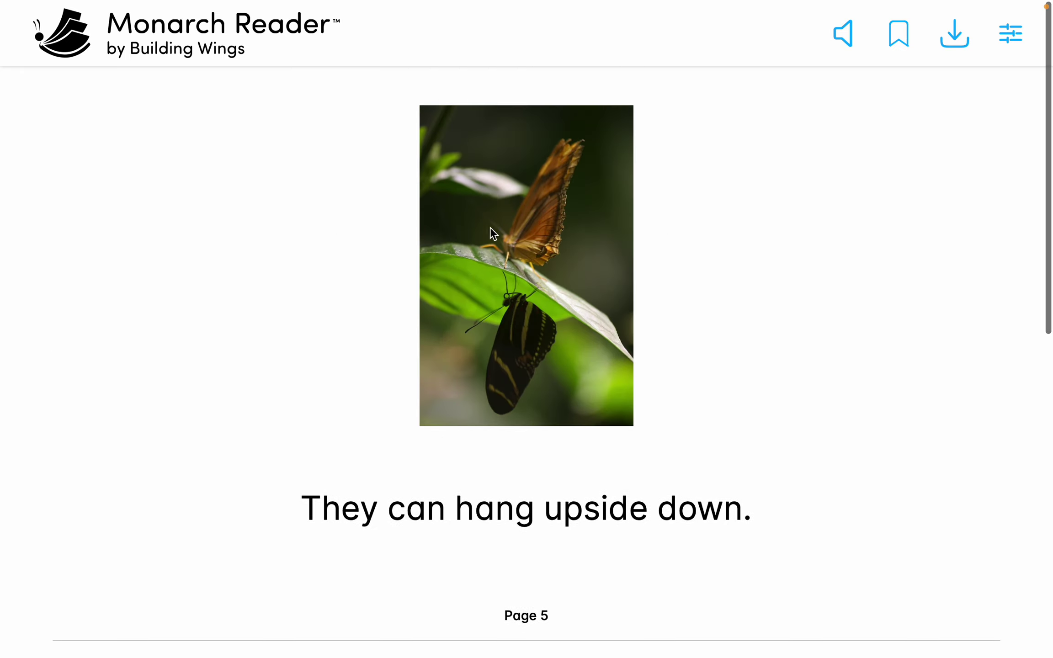
{"action": "scroll", "coordinate": [500, 264], "scroll_direction": "down", "scroll_amount": 2}
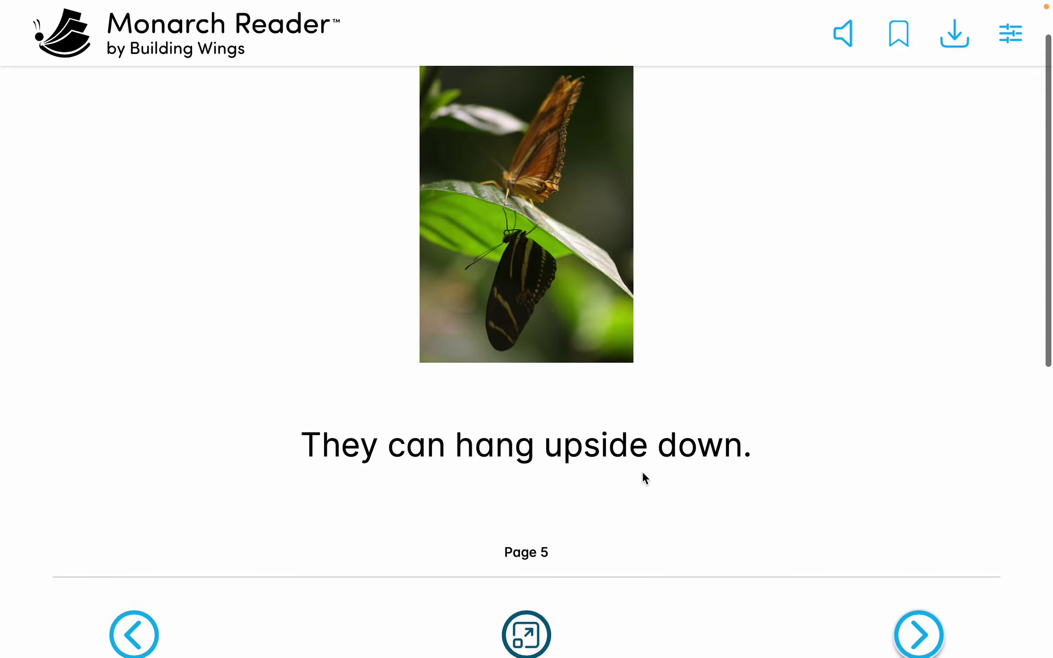
{"action": "left_click", "coordinate": [937, 641]}
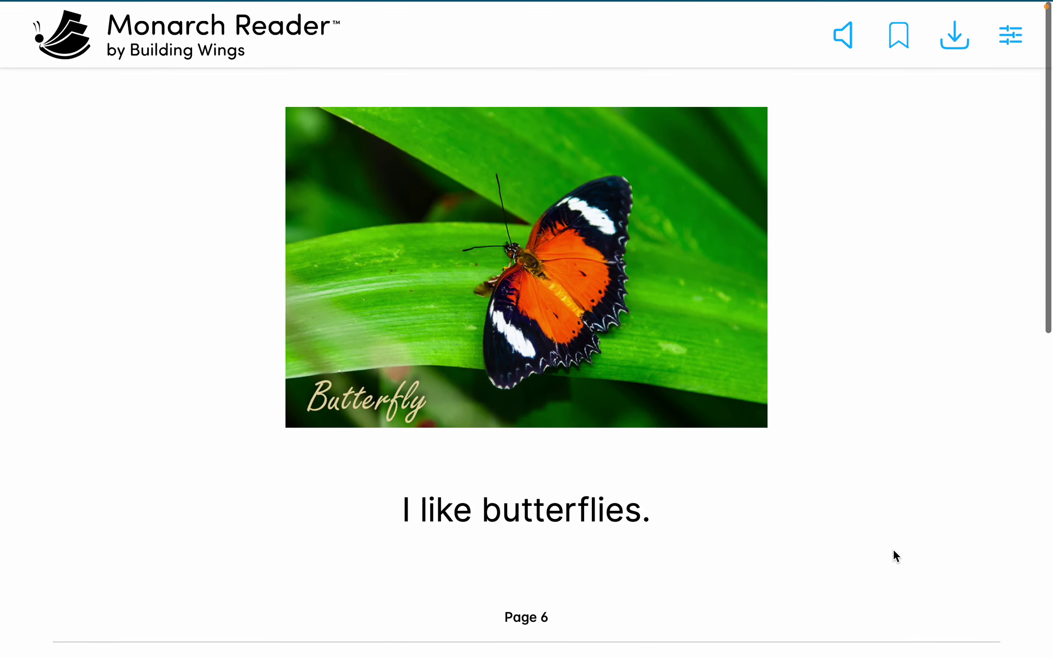
{"action": "scroll", "coordinate": [894, 551], "scroll_direction": "down", "scroll_amount": 3}
{"action": "left_click", "coordinate": [921, 541]}
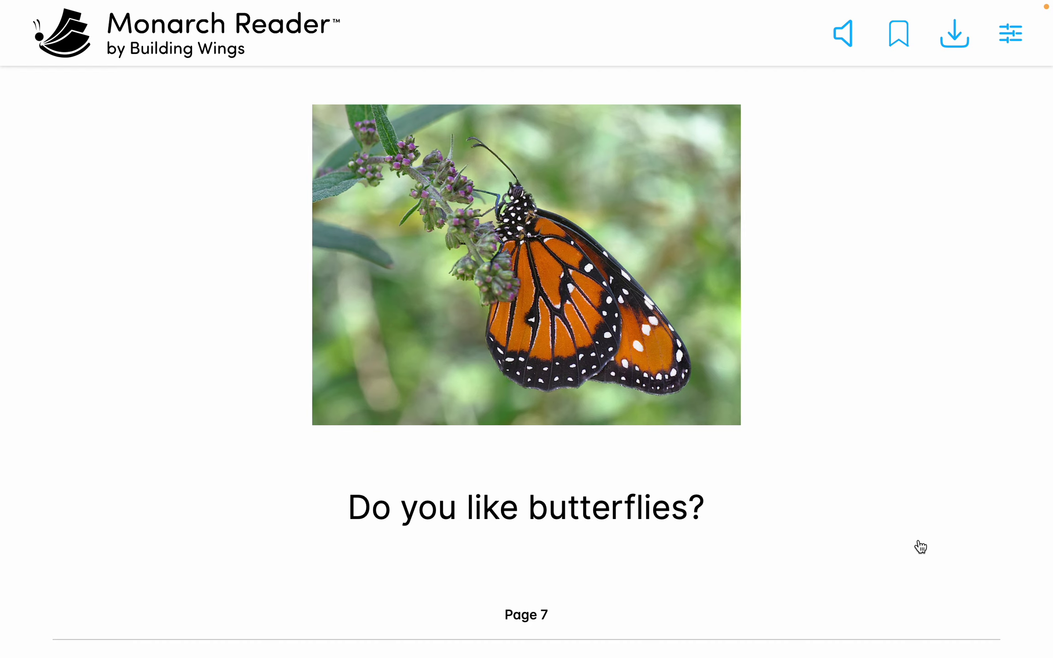
{"action": "scroll", "coordinate": [682, 301], "scroll_direction": "down", "scroll_amount": 8}
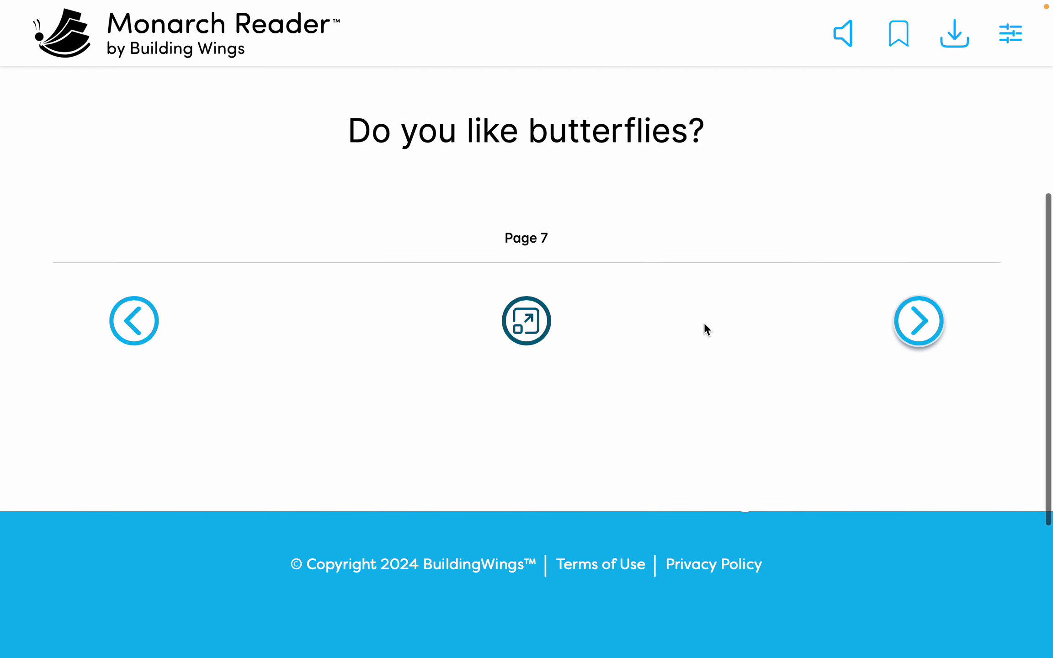
{"action": "scroll", "coordinate": [705, 329], "scroll_direction": "up", "scroll_amount": 8}
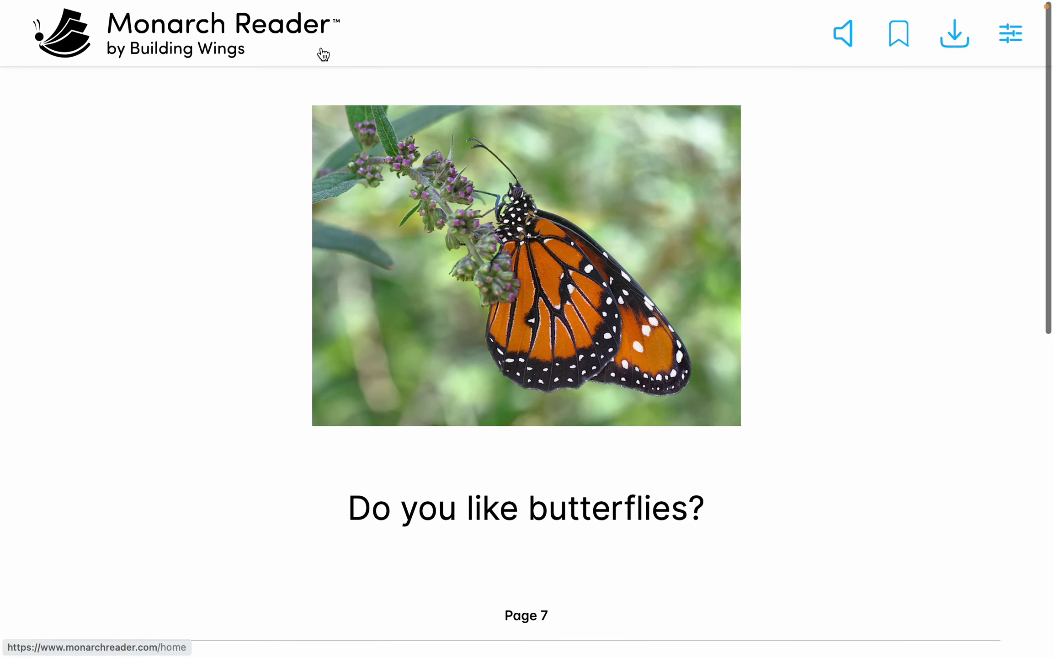
Close the reading display settings and return to the Monarch Reader home page.
{"action": "left_click", "coordinate": [1016, 41]}
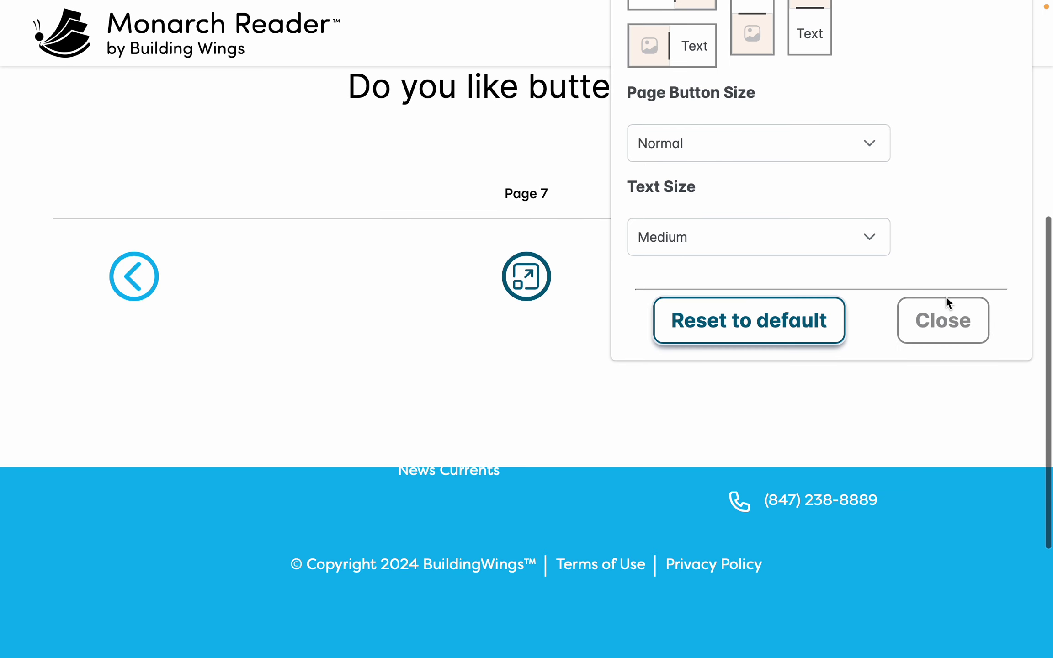
{"action": "left_click", "coordinate": [943, 316]}
{"action": "scroll", "coordinate": [942, 317], "scroll_direction": "up", "scroll_amount": 10}
{"action": "left_click", "coordinate": [237, 18]}
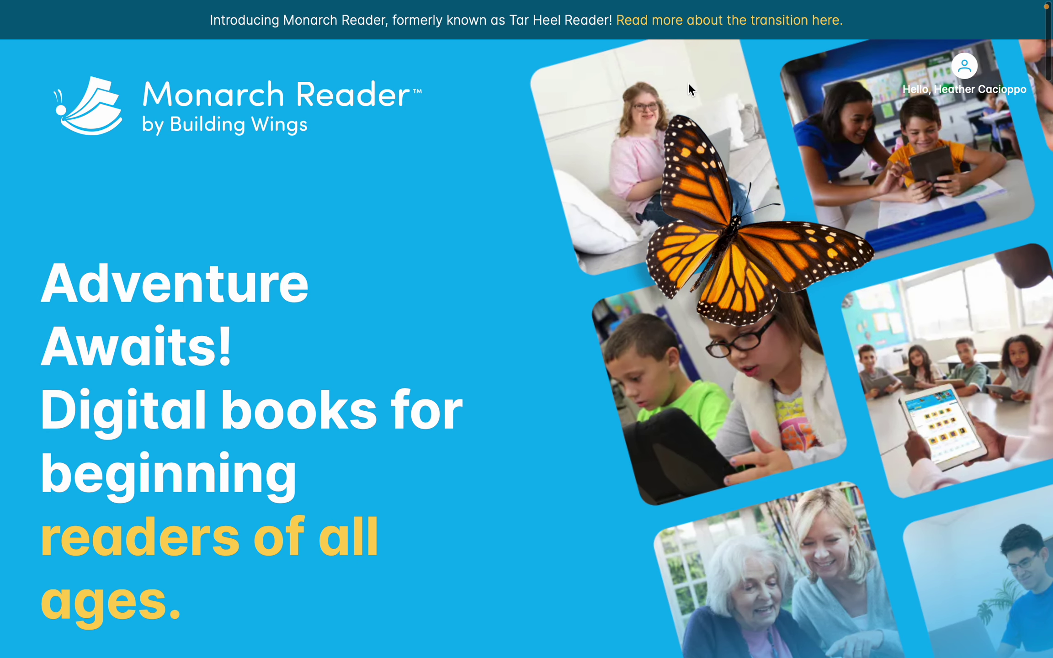
Go to My Books from the account menu and cancel the Import Drafts file dialog.
{"action": "left_click", "coordinate": [964, 65]}
{"action": "left_click", "coordinate": [928, 147]}
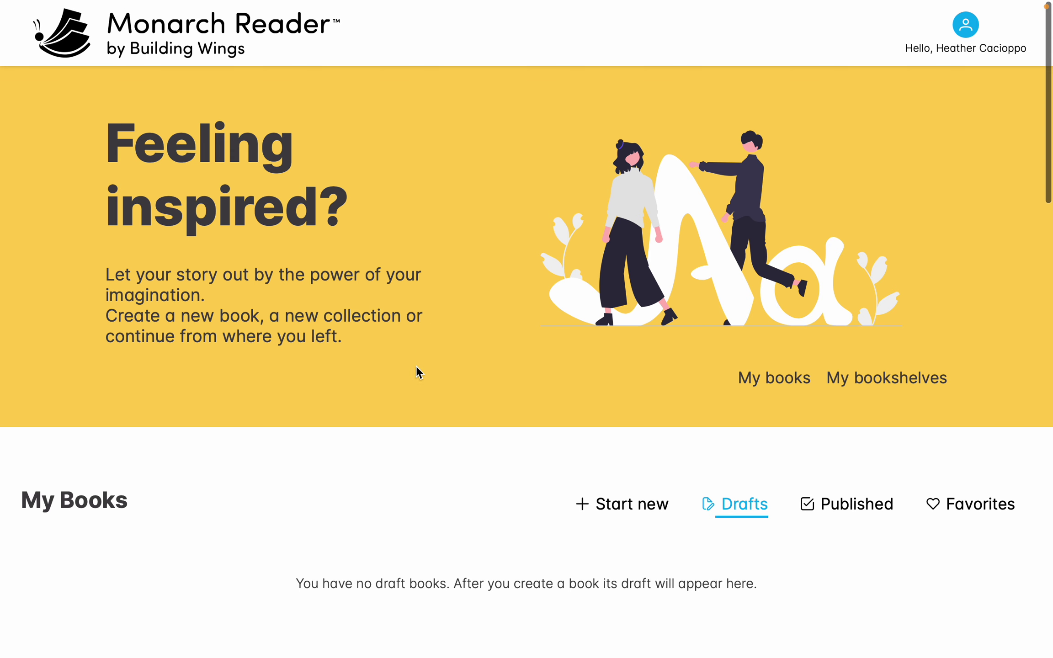
{"action": "scroll", "coordinate": [417, 365], "scroll_direction": "down", "scroll_amount": 6}
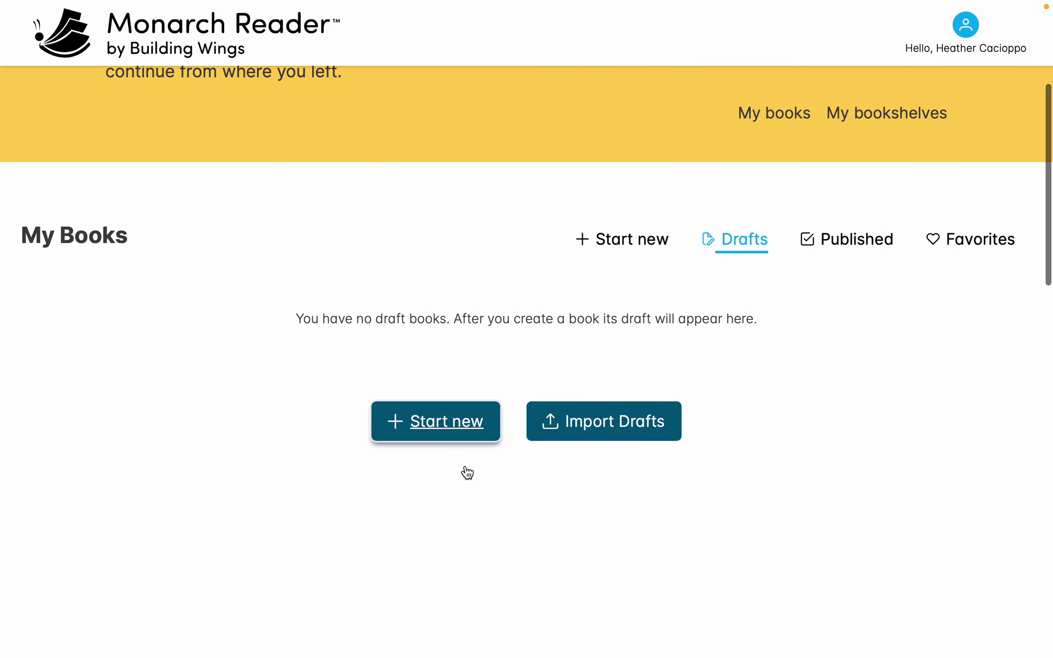
{"action": "left_click", "coordinate": [628, 432]}
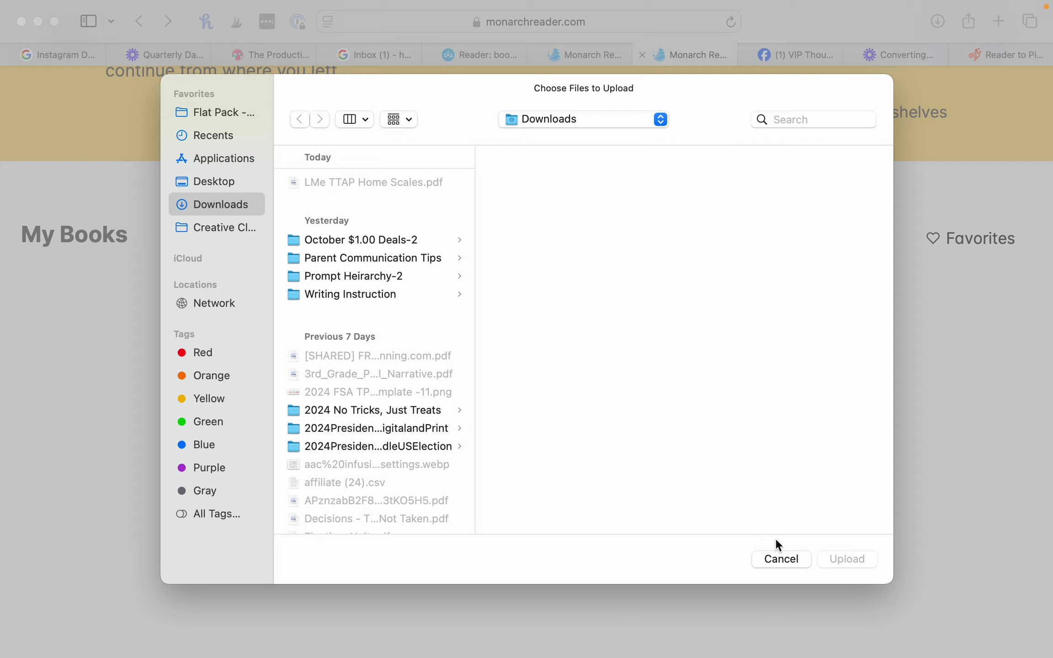
{"action": "left_click", "coordinate": [780, 556]}
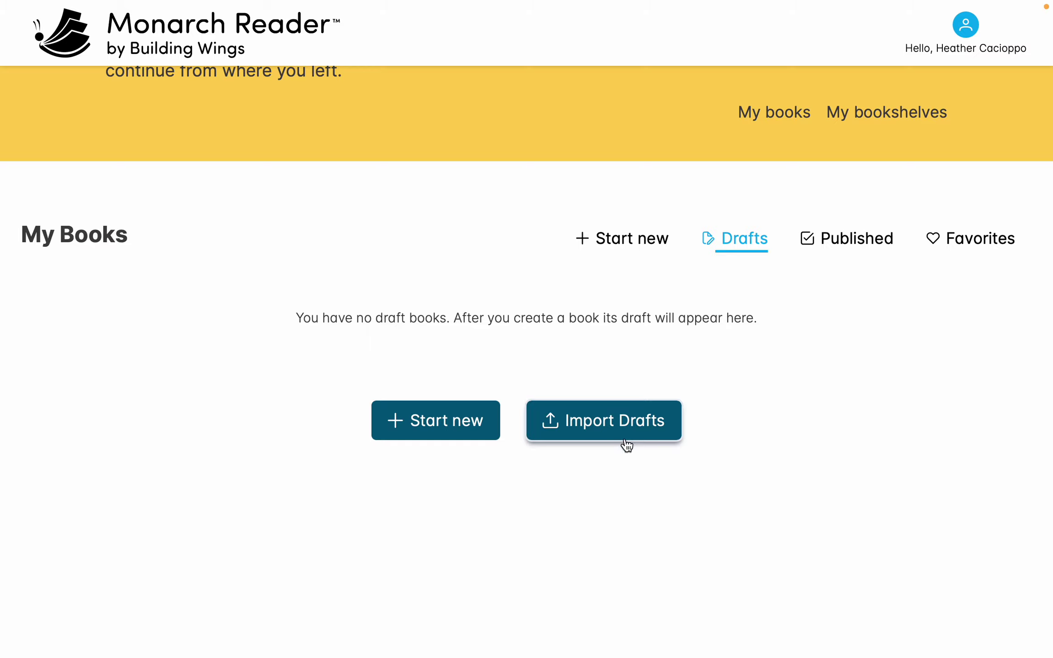
Find My Bookshelves and start a new bookshelf.
{"action": "scroll", "coordinate": [610, 388], "scroll_direction": "down", "scroll_amount": 6}
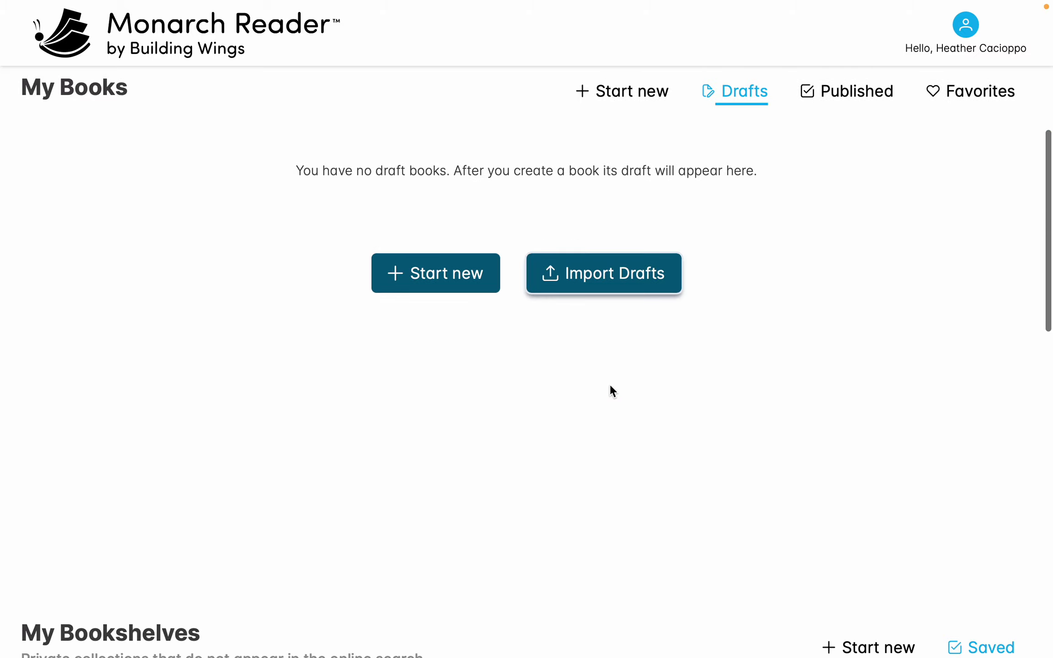
{"action": "scroll", "coordinate": [612, 388], "scroll_direction": "up", "scroll_amount": 6}
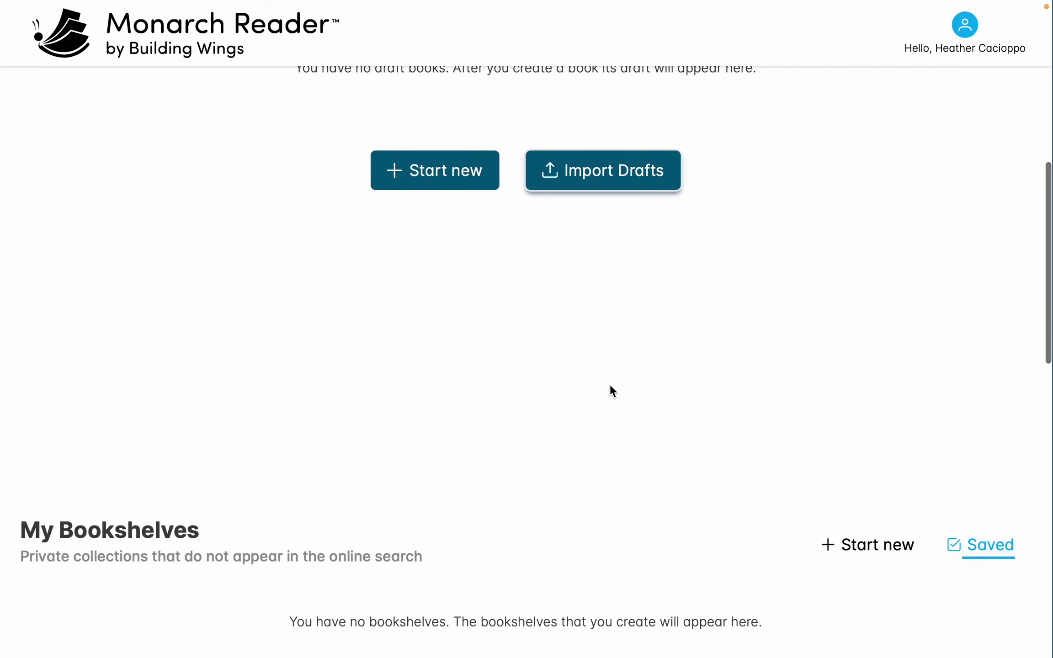
{"action": "scroll", "coordinate": [610, 384], "scroll_direction": "down", "scroll_amount": 12}
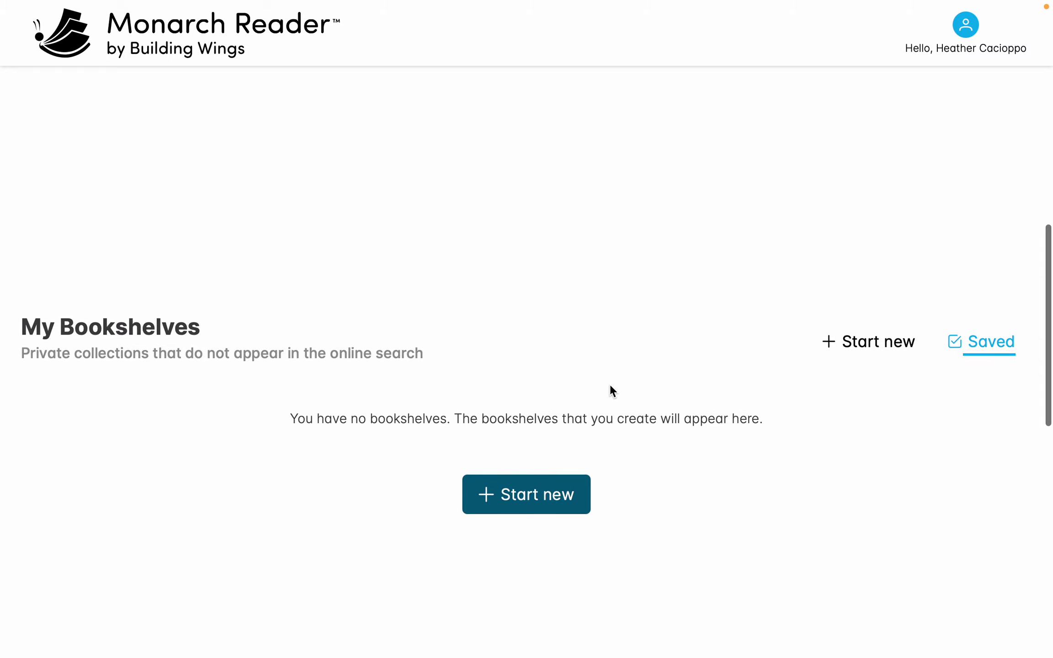
{"action": "scroll", "coordinate": [611, 388], "scroll_direction": "down", "scroll_amount": 4}
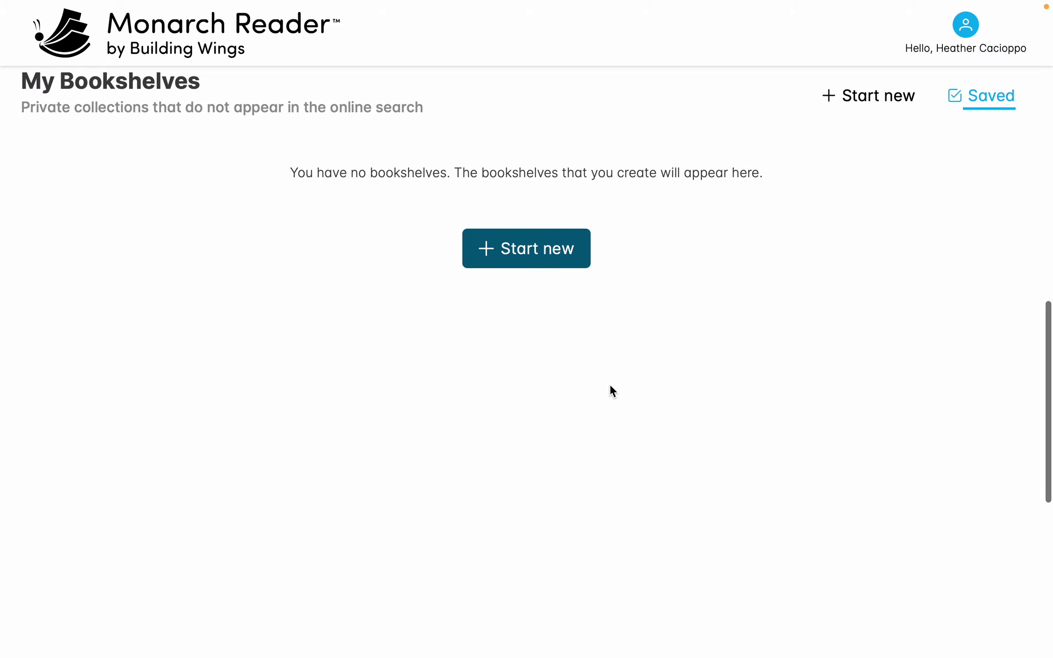
{"action": "scroll", "coordinate": [765, 349], "scroll_direction": "up", "scroll_amount": 6}
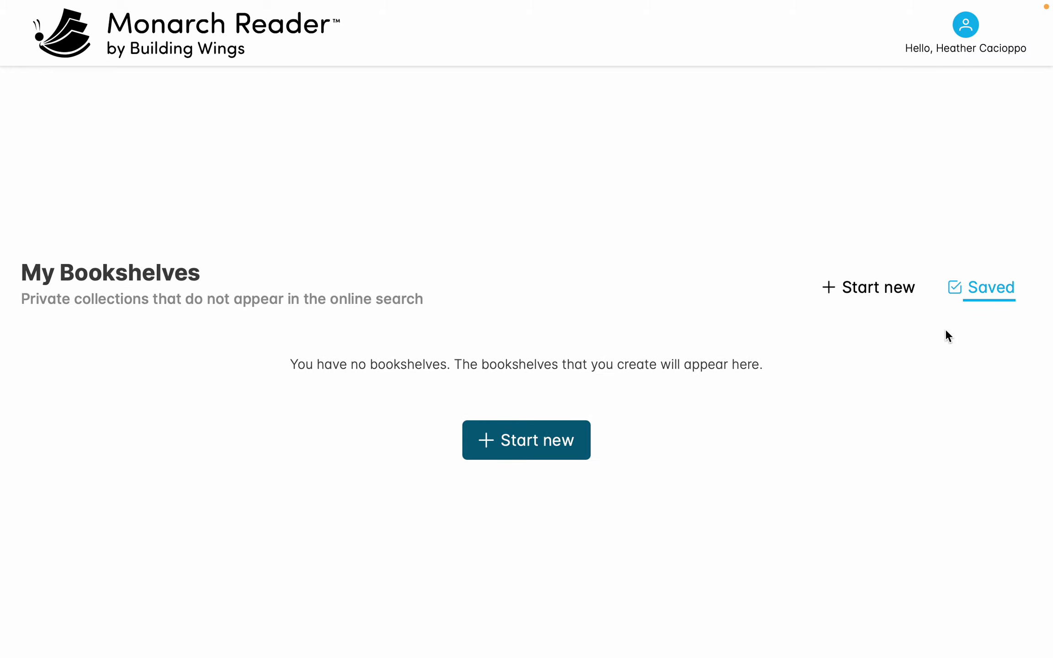
{"action": "left_click", "coordinate": [543, 451]}
Browse the Available Books list and put the cursor in the book search field.
{"action": "scroll", "coordinate": [320, 407], "scroll_direction": "down", "scroll_amount": 4}
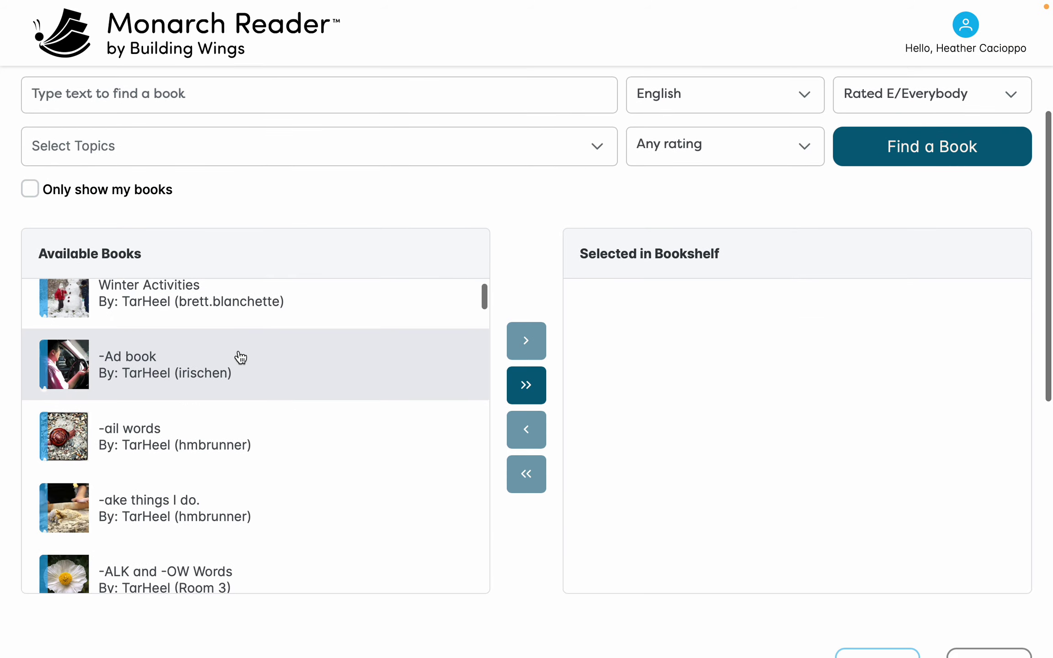
{"action": "scroll", "coordinate": [238, 381], "scroll_direction": "down", "scroll_amount": 10}
{"action": "scroll", "coordinate": [237, 381], "scroll_direction": "down", "scroll_amount": 18}
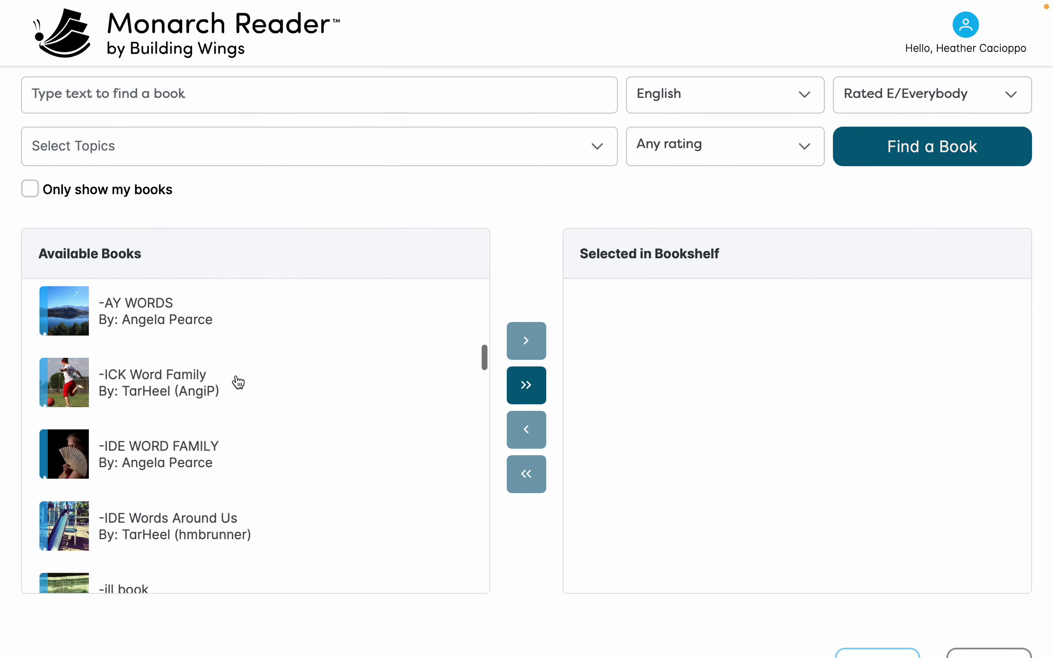
{"action": "scroll", "coordinate": [238, 381], "scroll_direction": "down", "scroll_amount": 14}
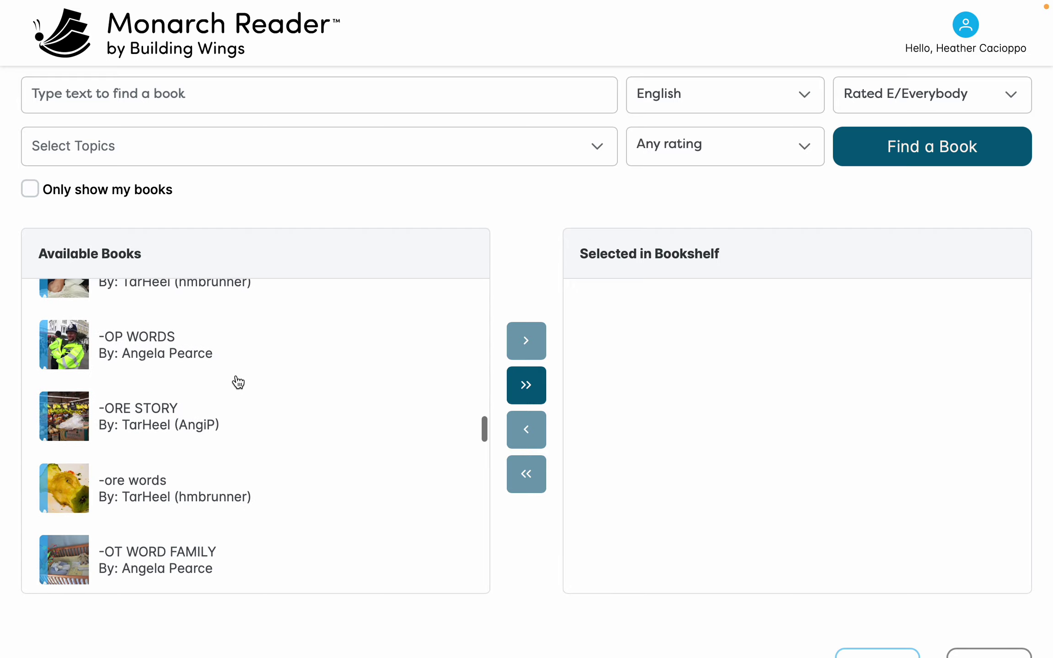
{"action": "scroll", "coordinate": [238, 381], "scroll_direction": "down", "scroll_amount": 14}
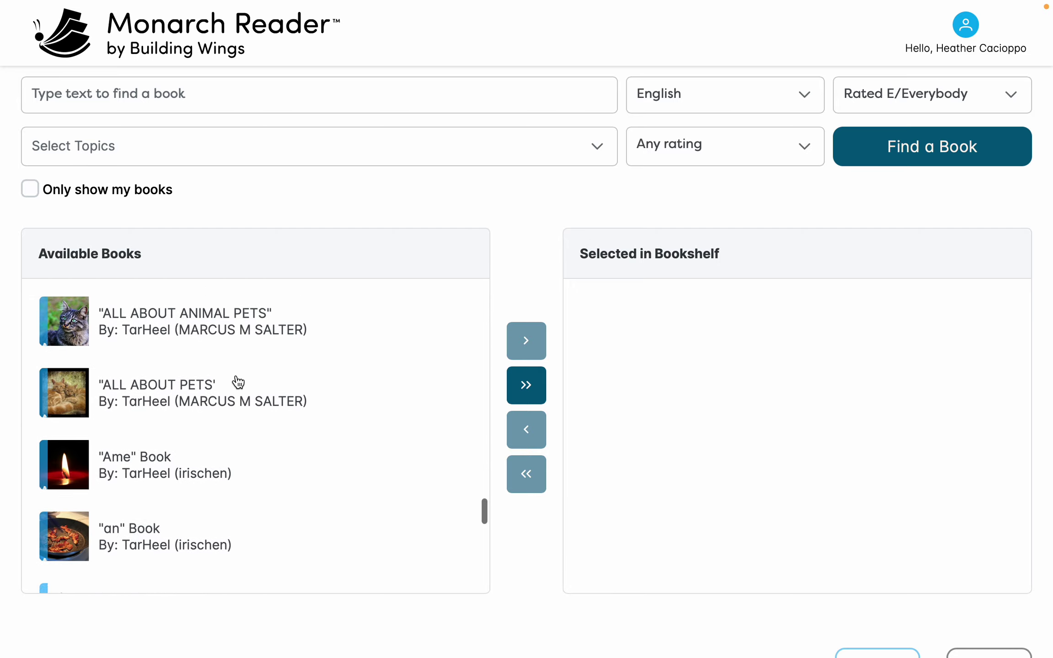
{"action": "left_click", "coordinate": [177, 91]}
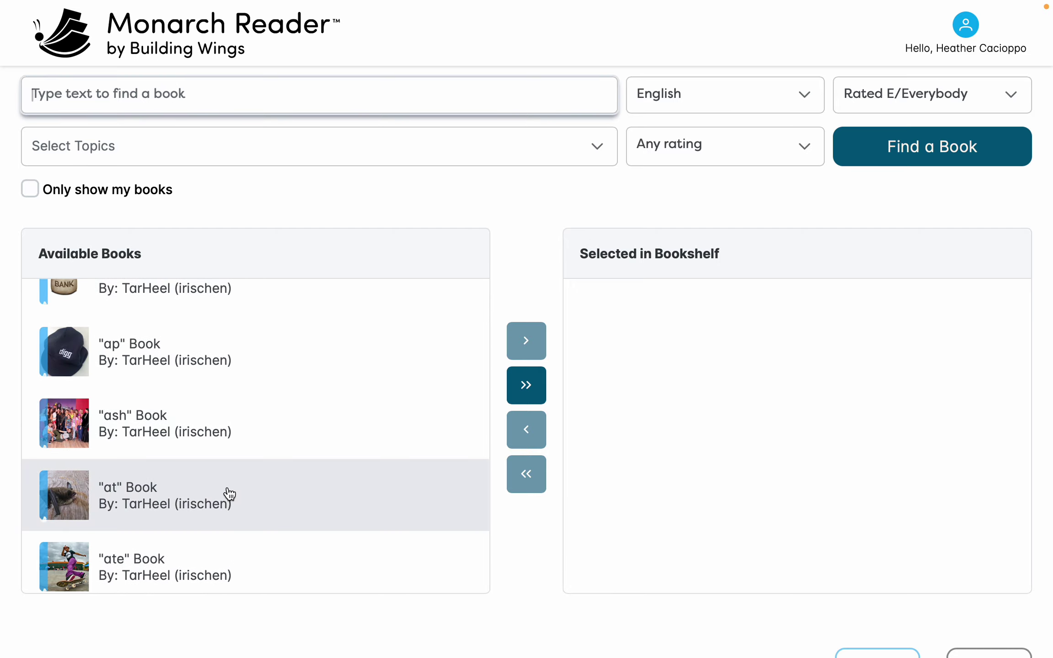
{"action": "scroll", "coordinate": [324, 291], "scroll_direction": "up", "scroll_amount": 5}
{"action": "scroll", "coordinate": [524, 249], "scroll_direction": "up", "scroll_amount": 5}
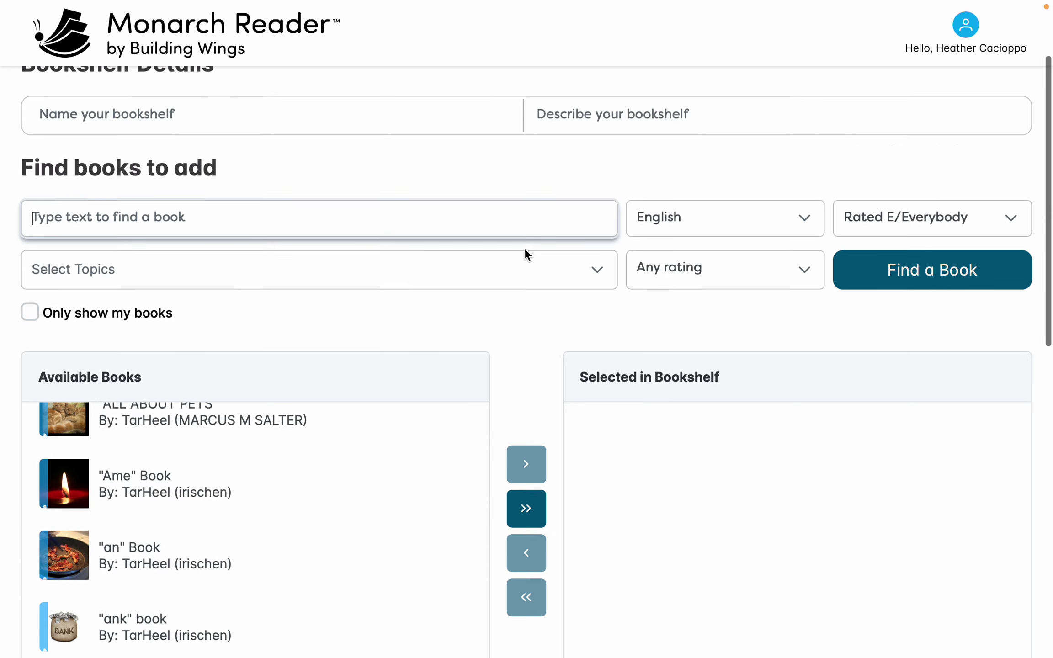
Search the available books for 'science'.
{"action": "type", "text": "science"}
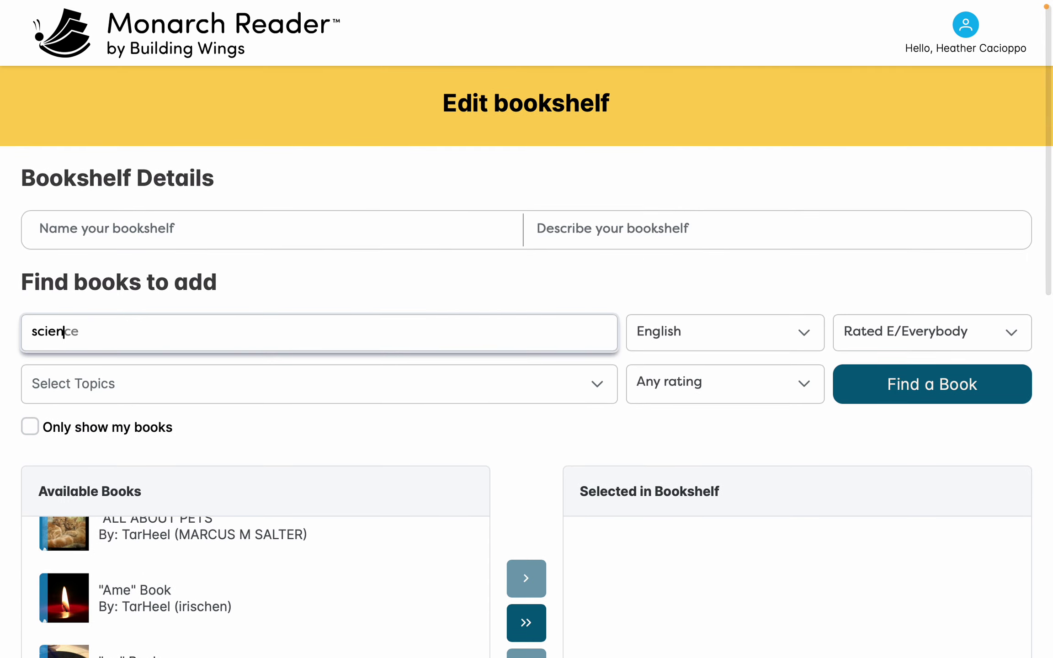
{"action": "left_click", "coordinate": [841, 387]}
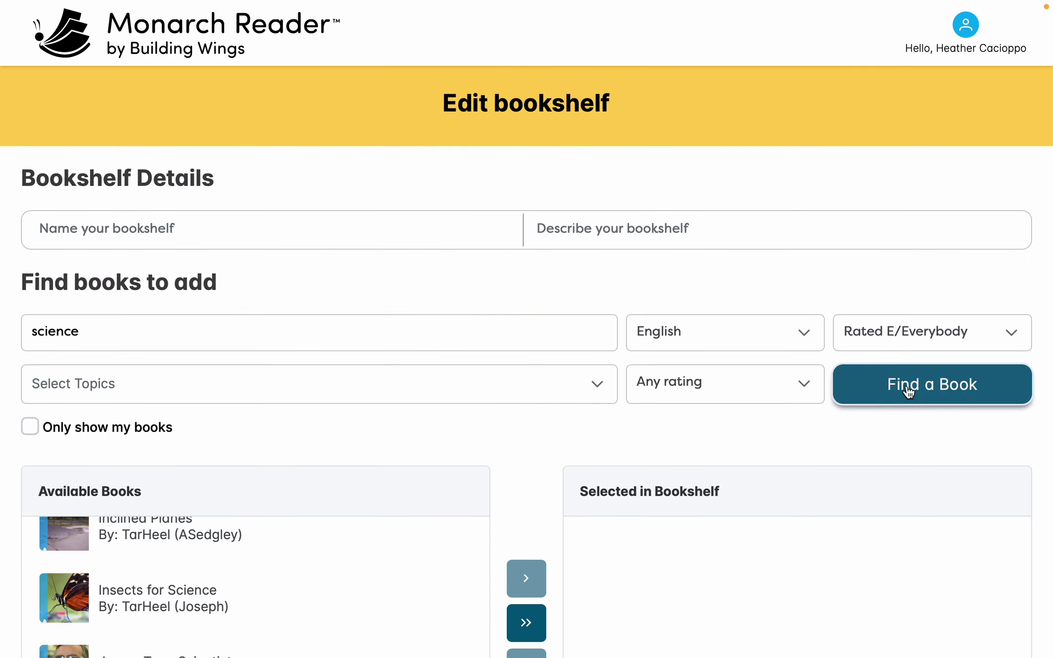
{"action": "scroll", "coordinate": [451, 514], "scroll_direction": "down", "scroll_amount": 4}
{"action": "scroll", "coordinate": [288, 472], "scroll_direction": "down", "scroll_amount": 2}
{"action": "scroll", "coordinate": [215, 517], "scroll_direction": "up", "scroll_amount": 5}
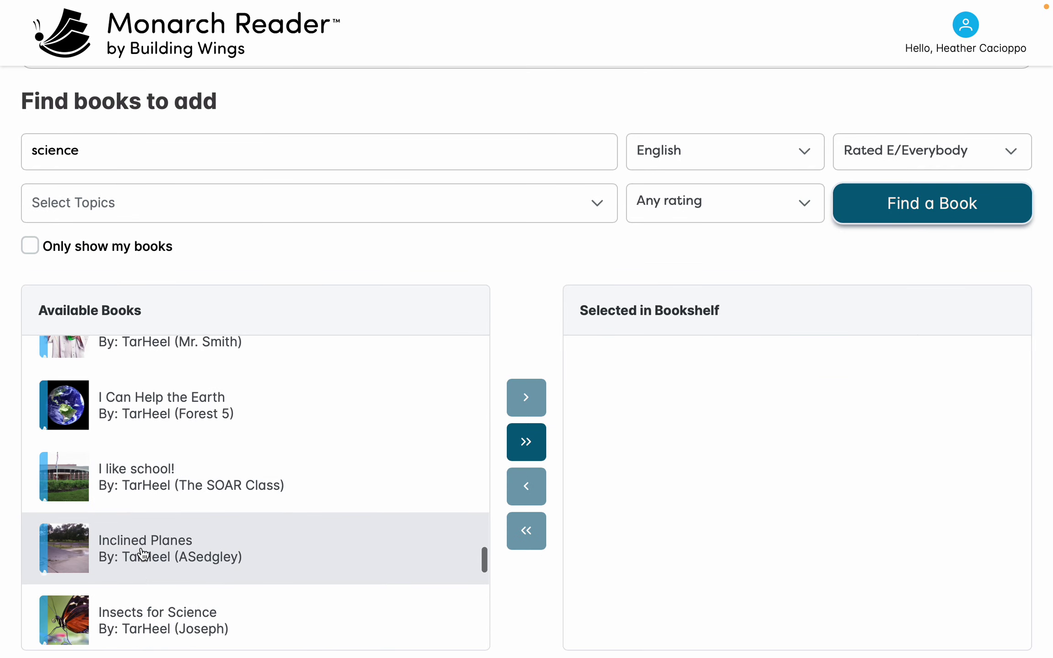
Add 'Insects for Science' to the Selected in Bookshelf list.
{"action": "left_click", "coordinate": [142, 591]}
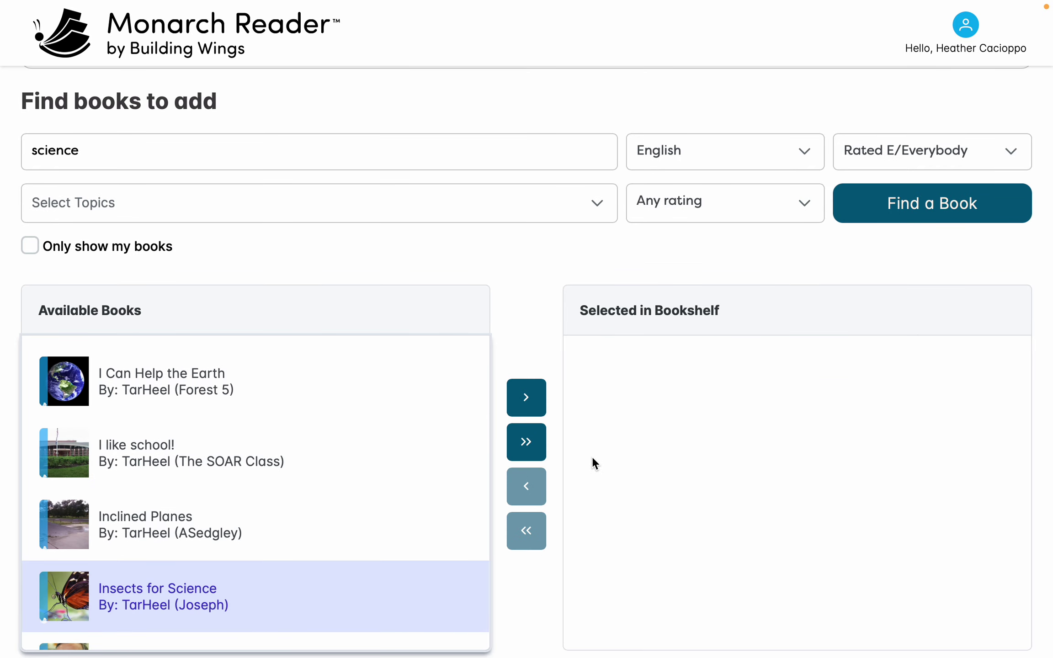
{"action": "scroll", "coordinate": [411, 526], "scroll_direction": "down", "scroll_amount": 3}
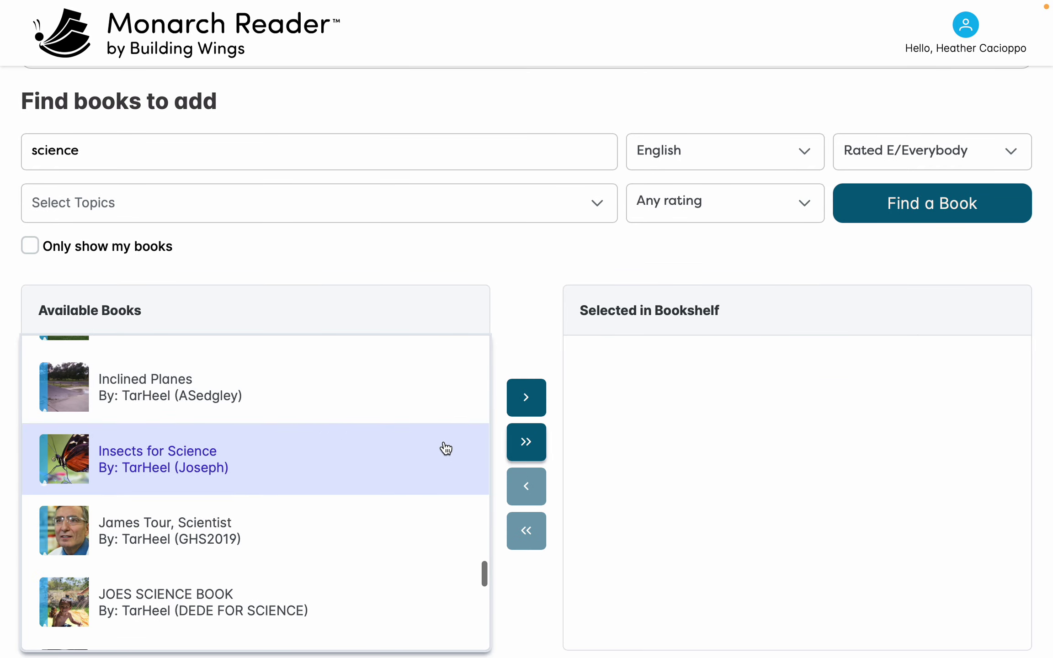
{"action": "left_click", "coordinate": [526, 397]}
{"action": "left_click", "coordinate": [701, 383]}
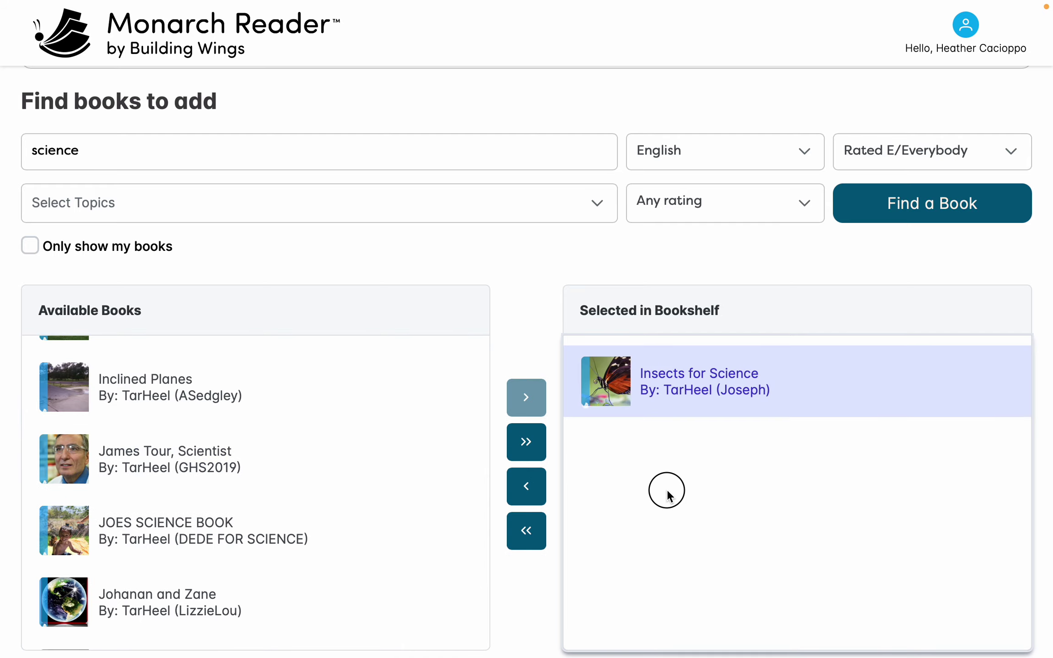
{"action": "scroll", "coordinate": [667, 494], "scroll_direction": "down", "scroll_amount": 8}
{"action": "scroll", "coordinate": [667, 494], "scroll_direction": "up", "scroll_amount": 4}
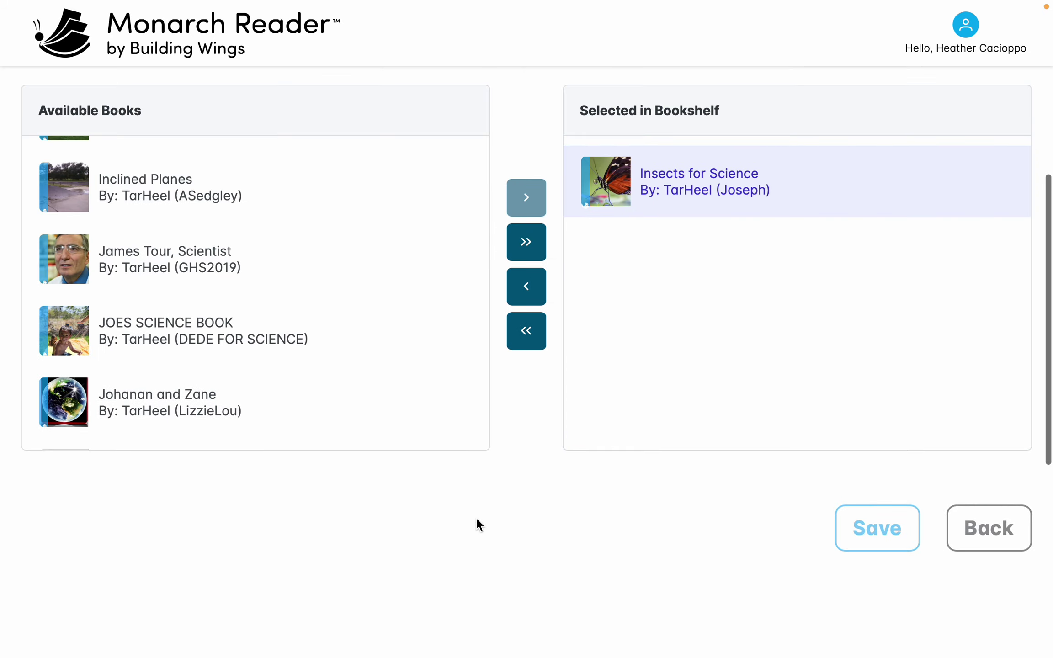
{"action": "scroll", "coordinate": [476, 521], "scroll_direction": "up", "scroll_amount": 8}
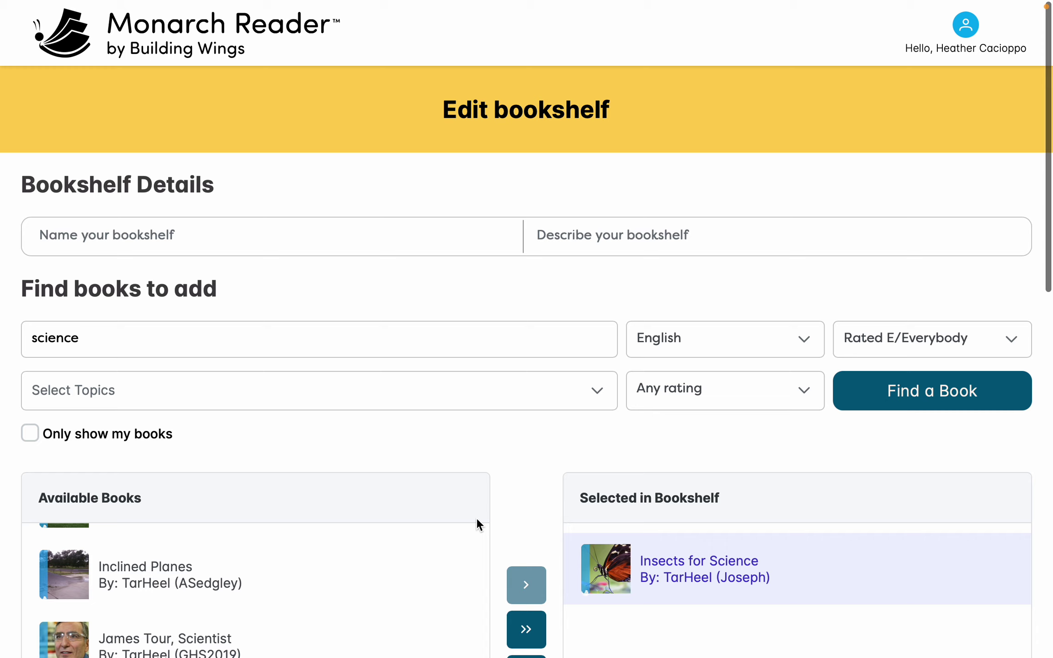